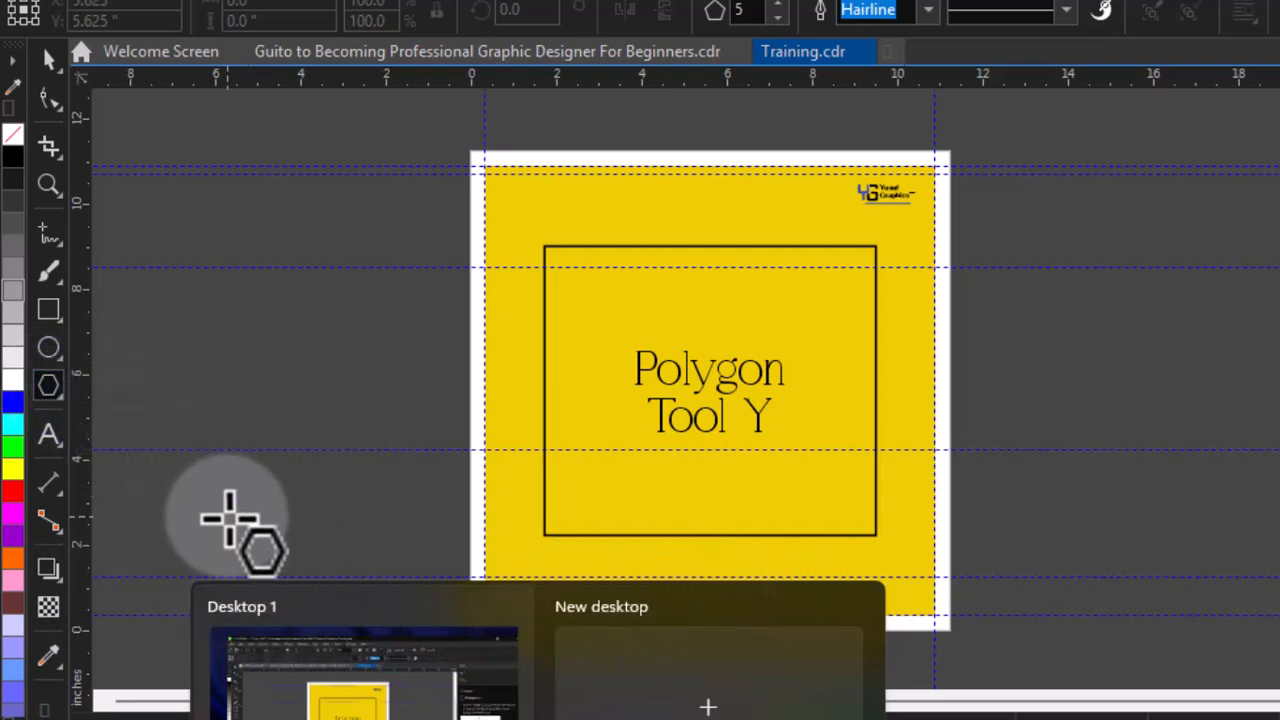
# Go to the Polygon Tool practice sheet page of the document
pyautogui.click(286, 686)
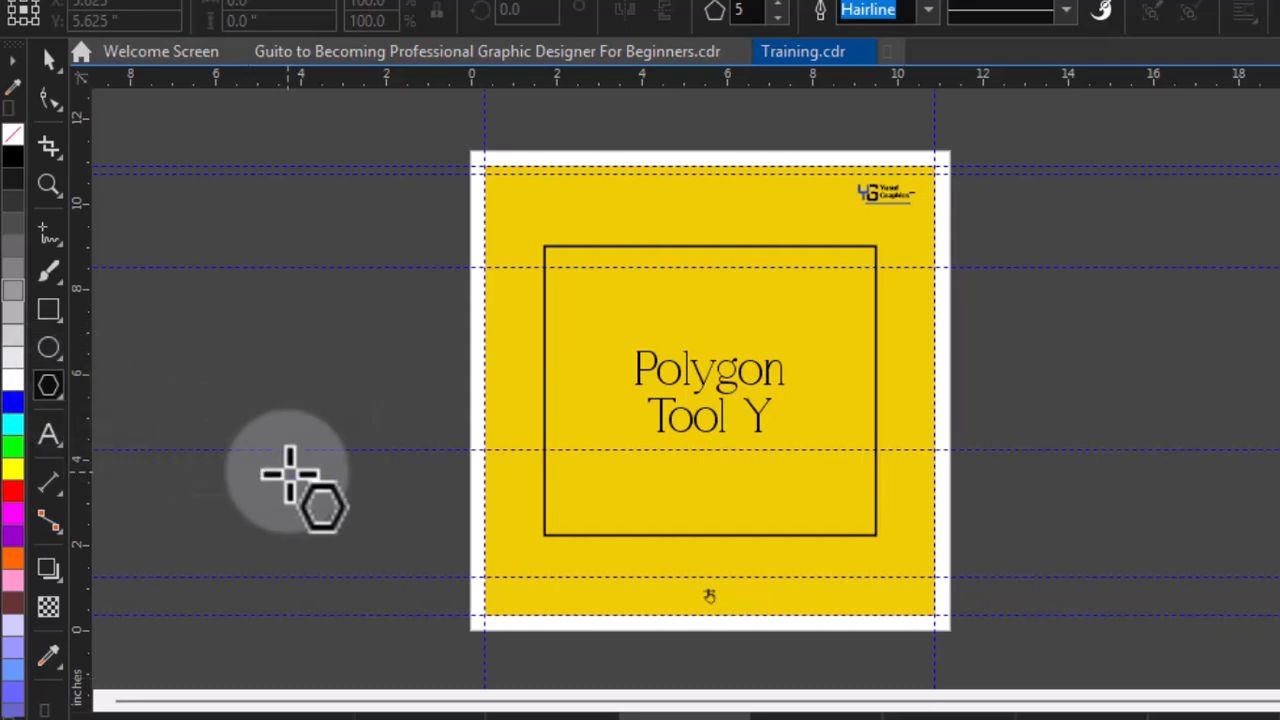
pyautogui.press('pagedown')
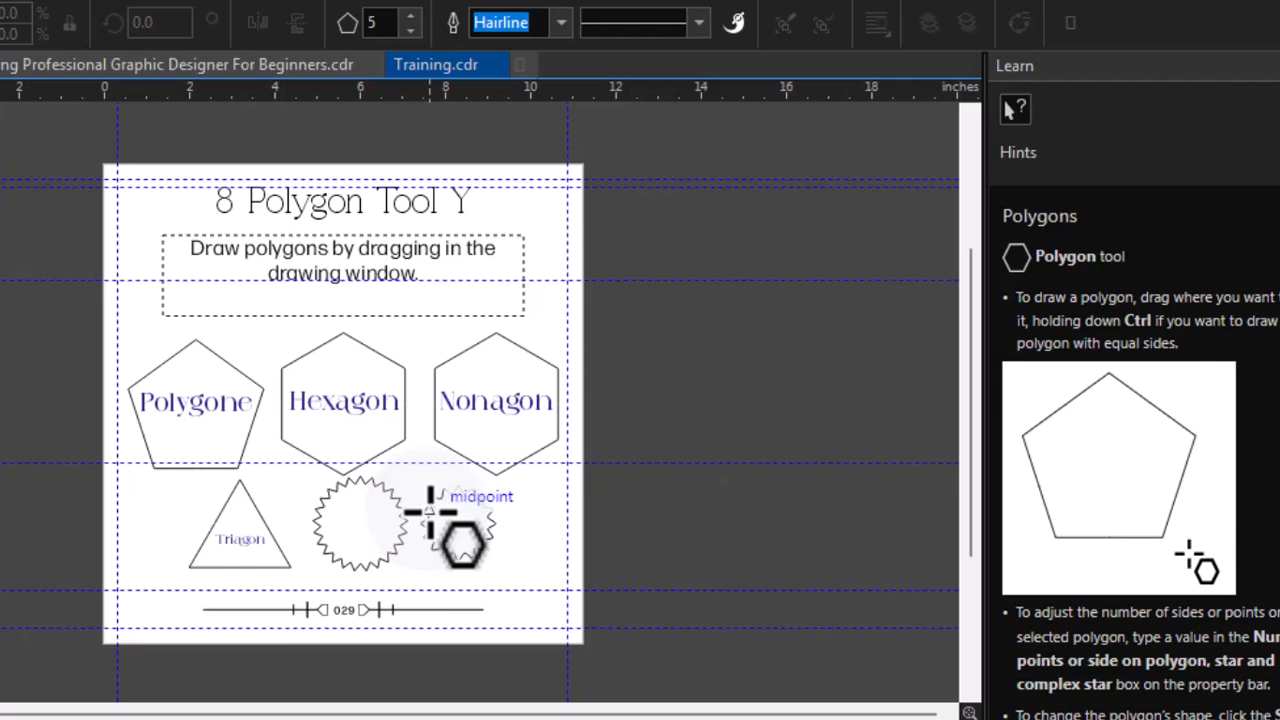
pyautogui.press('pagedown')
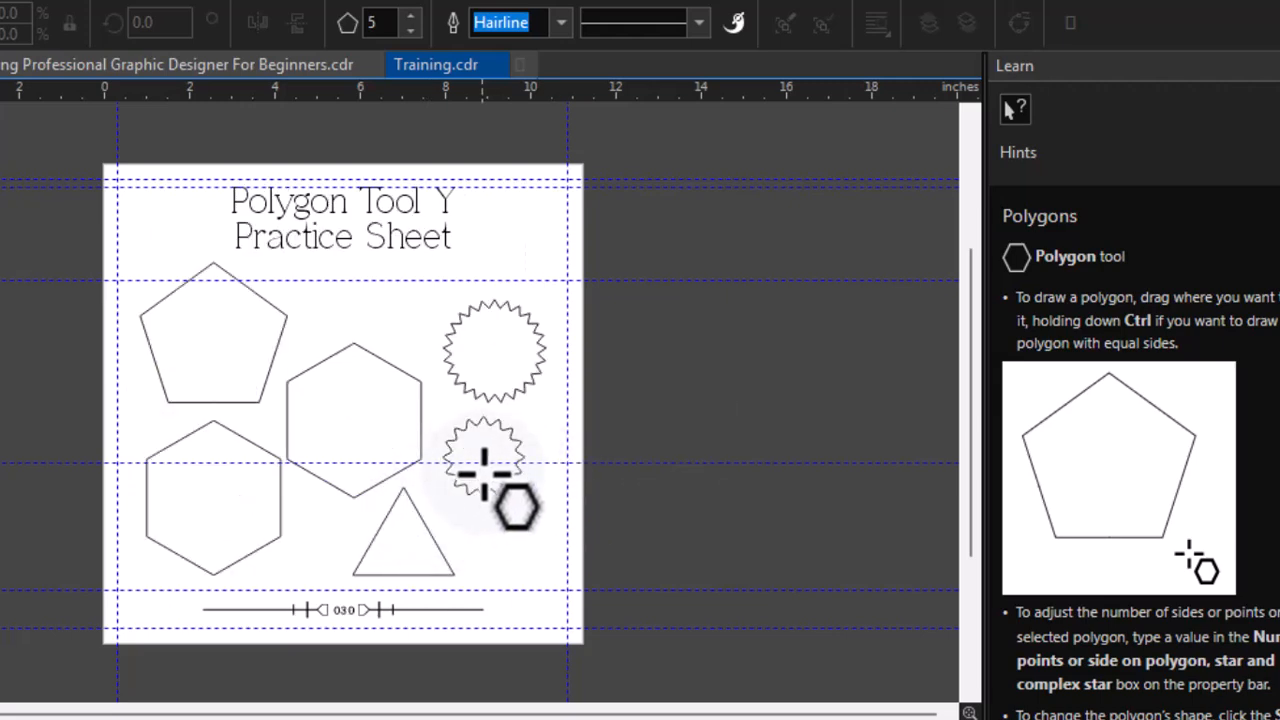
pyautogui.click(392, 428)
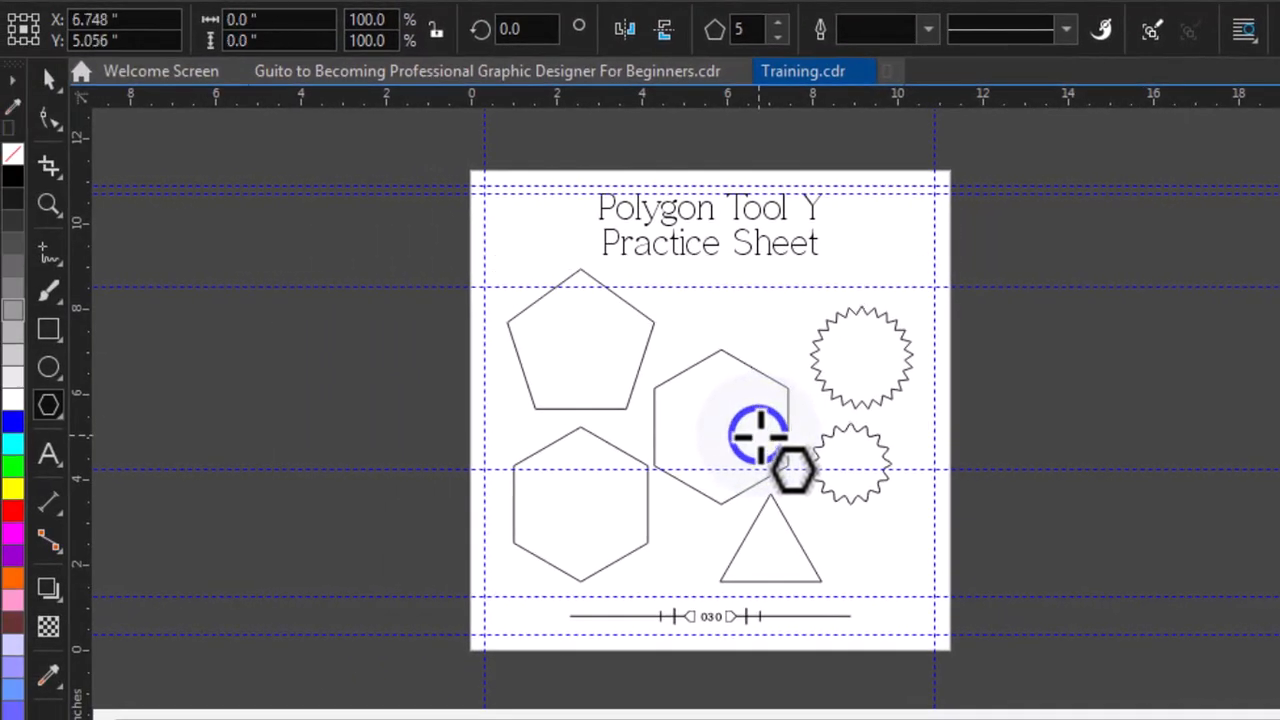
pyautogui.moveTo(757, 434); pyautogui.dragTo(371, 435)
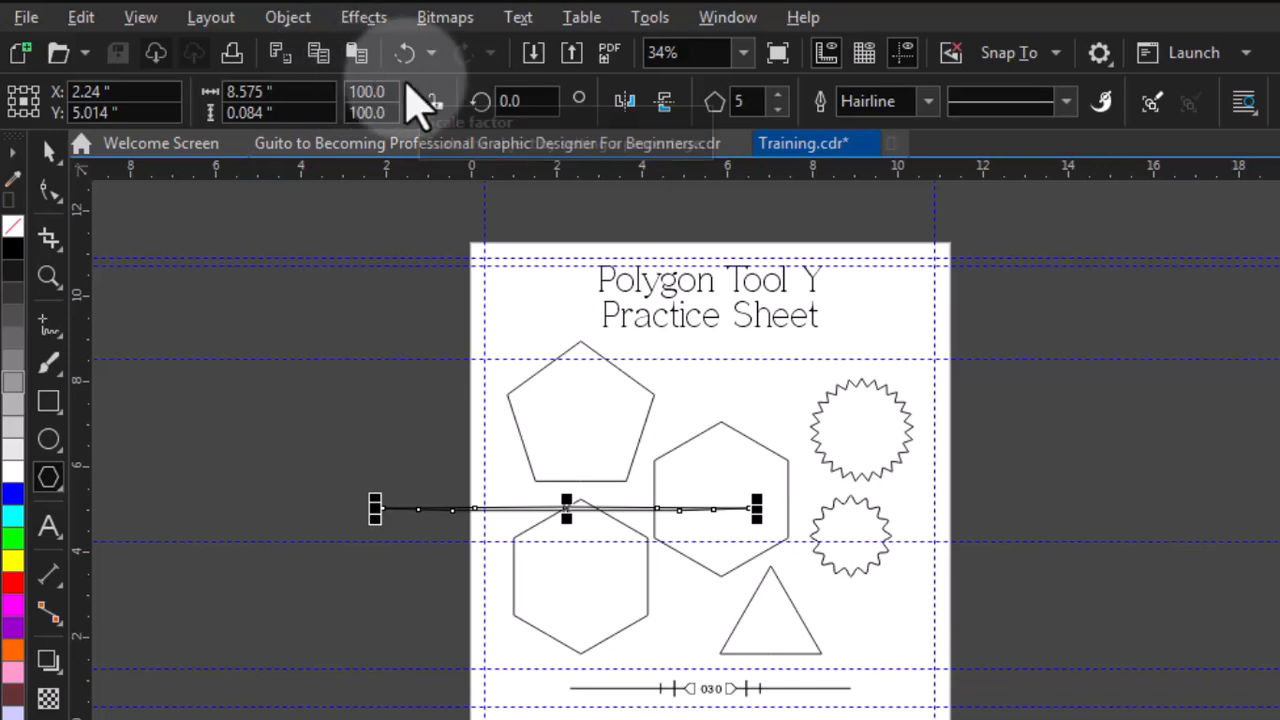
pyautogui.click(405, 55)
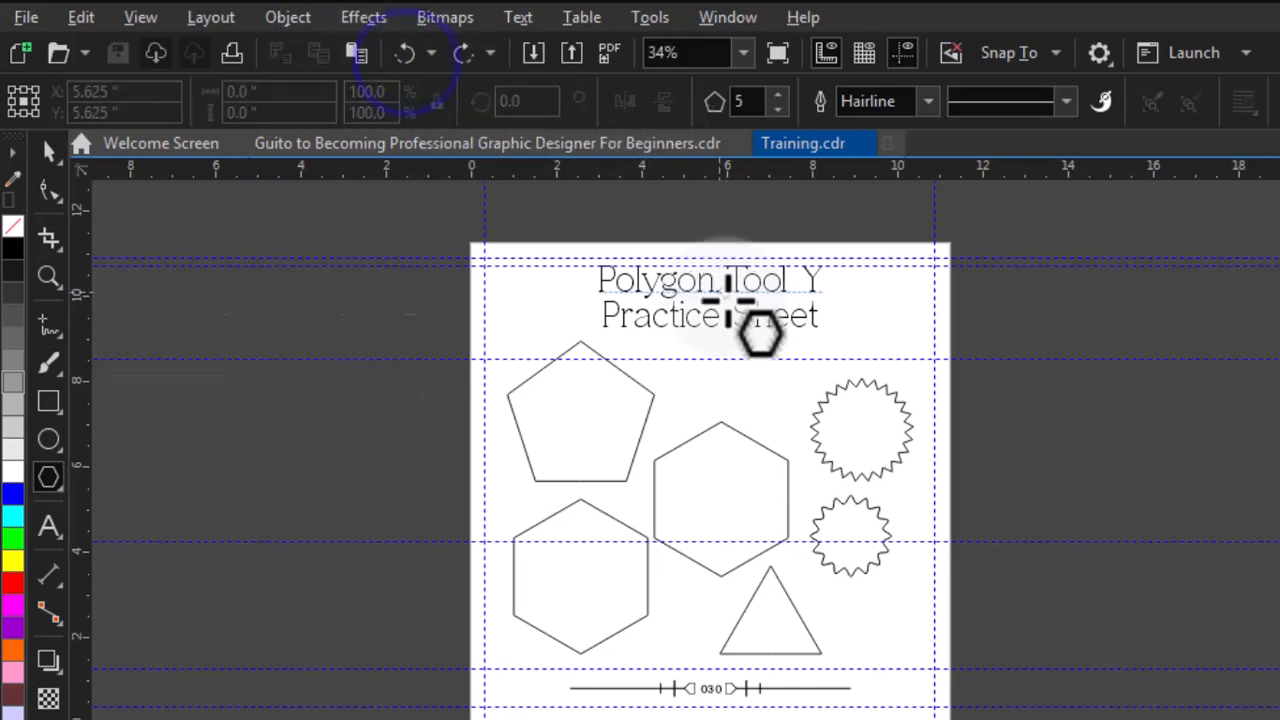
# Move the sample shapes off the practice sheet to the left of the page
pyautogui.click(50, 148)
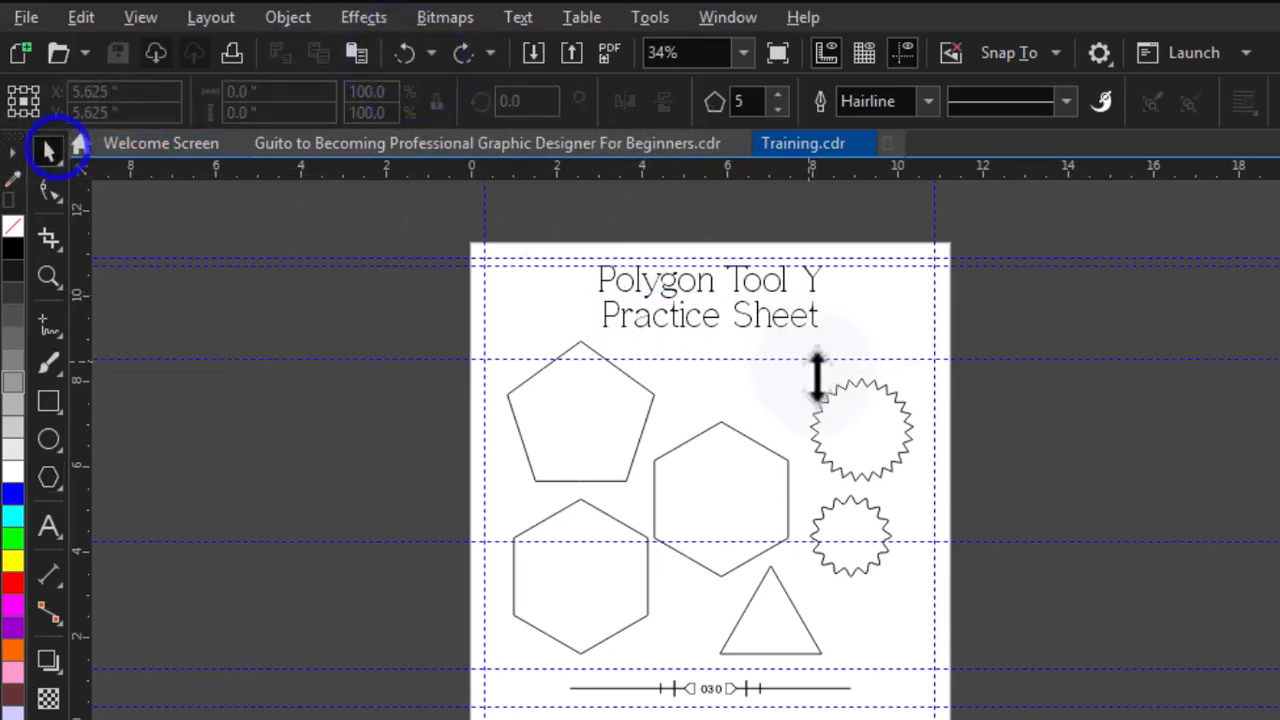
pyautogui.click(752, 465)
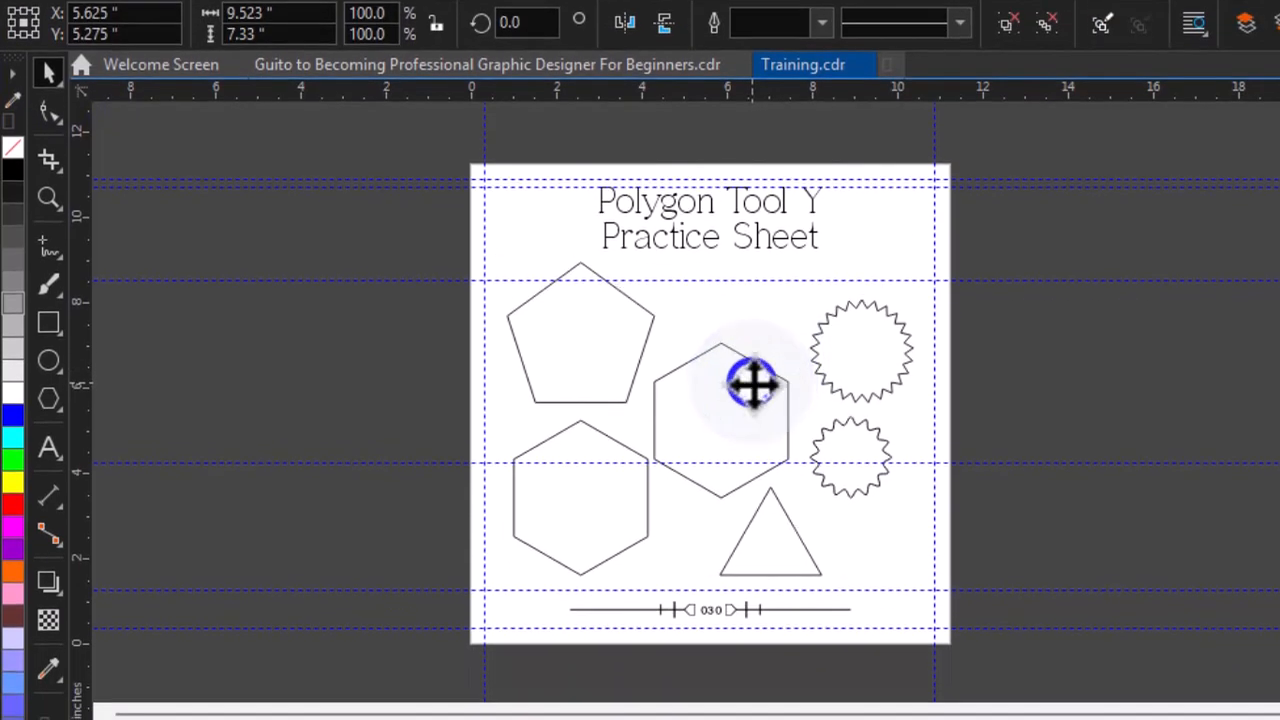
pyautogui.moveTo(752, 383); pyautogui.dragTo(277, 414)
pyautogui.press('h')
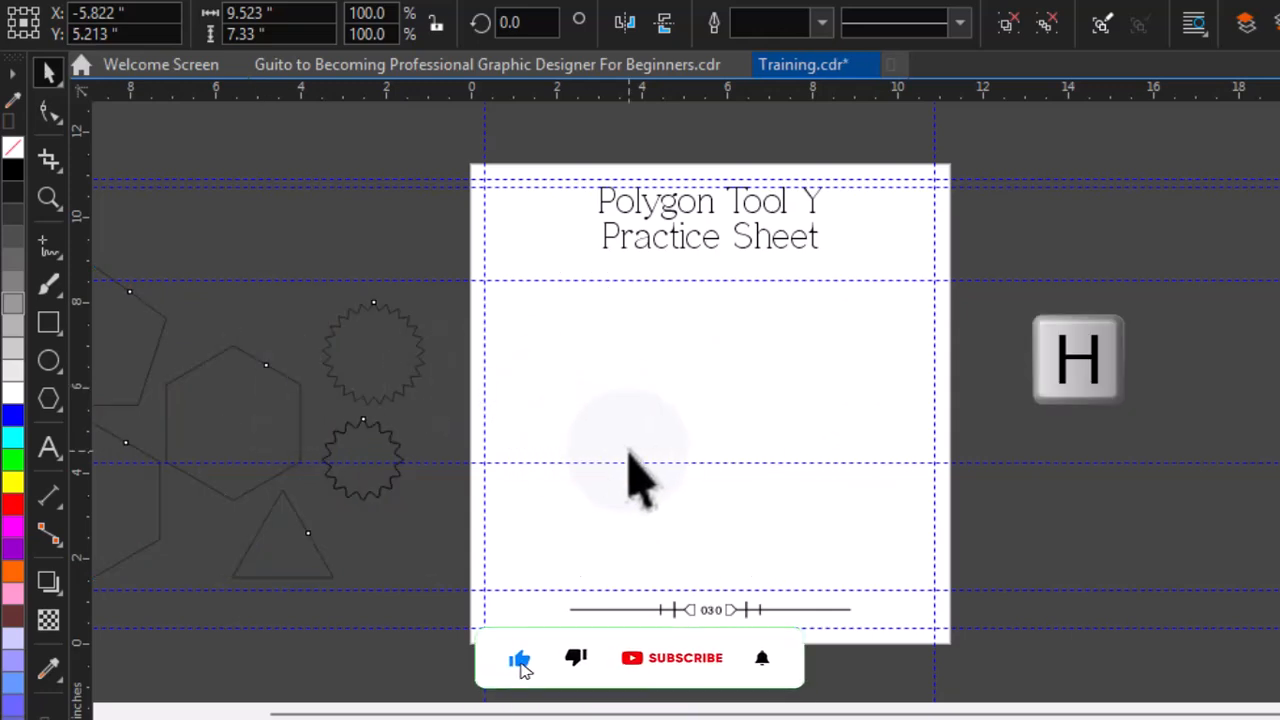
pyautogui.moveTo(643, 473); pyautogui.dragTo(868, 472)
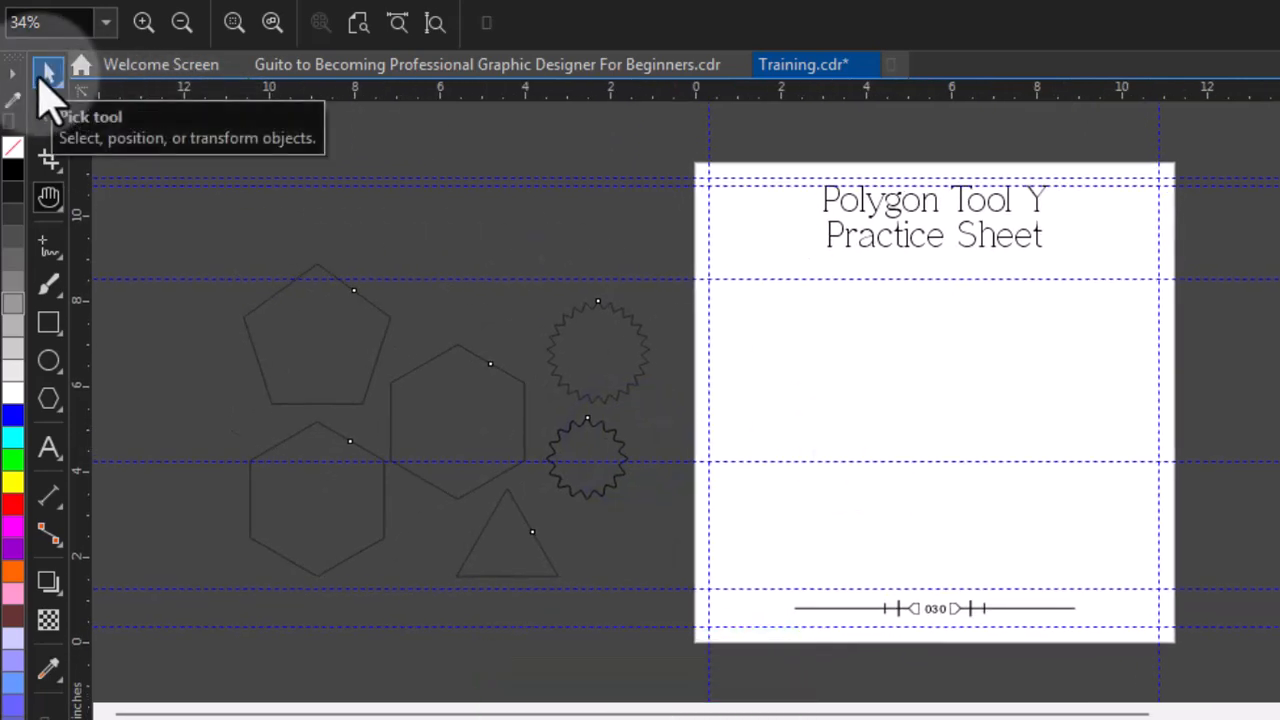
# Draw a five-sided polygon about 3.1 by 3.0 inches in the upper-left area of the practice sheet
pyautogui.doubleClick(48, 72)
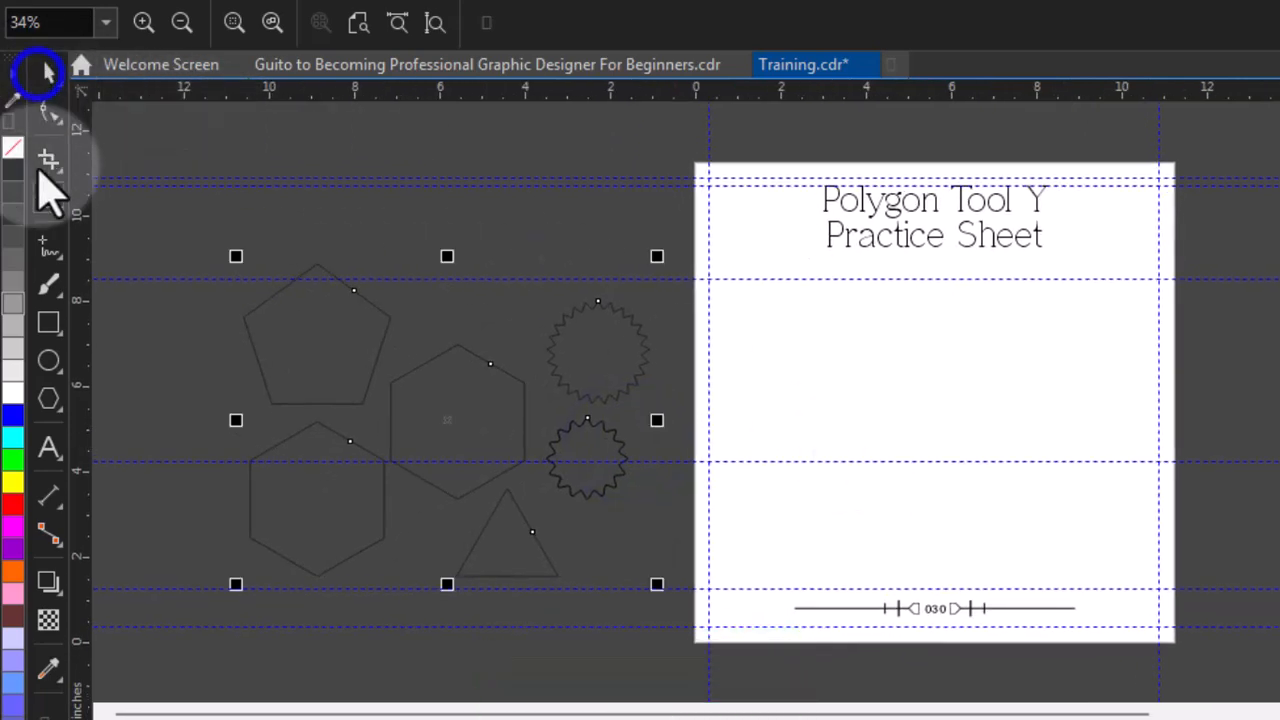
pyautogui.click(49, 398)
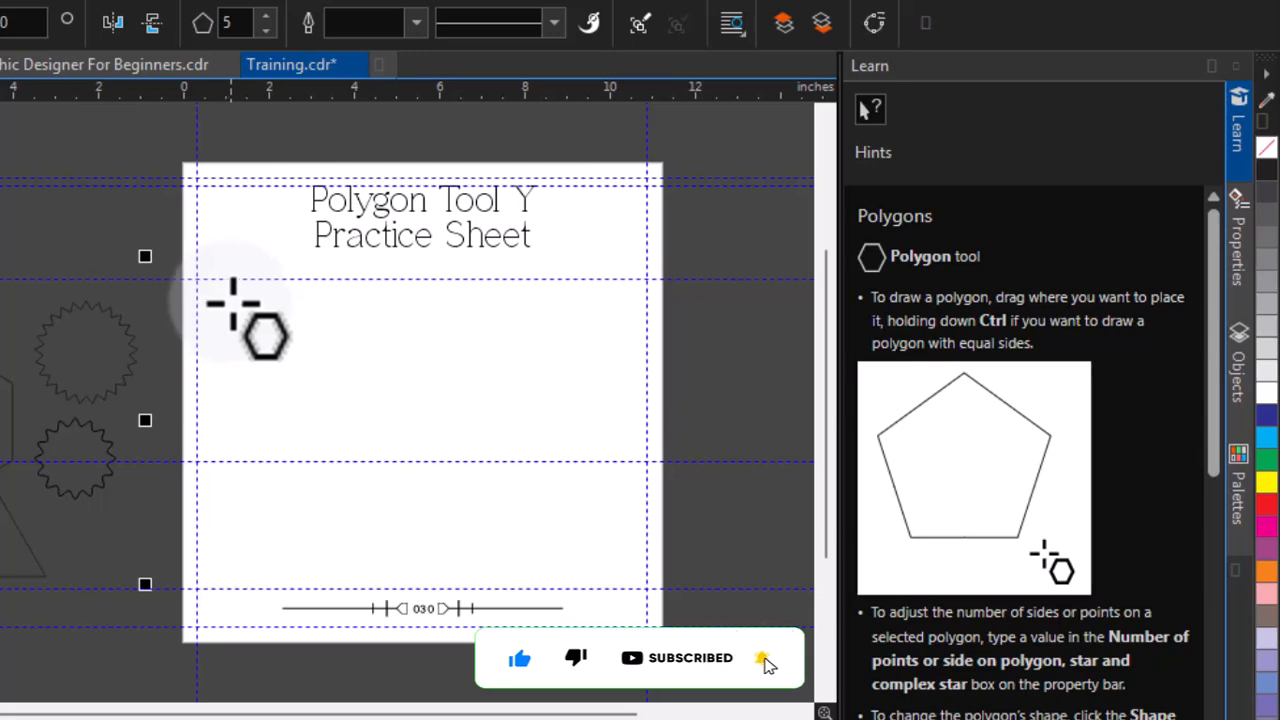
pyautogui.moveTo(231, 293)
pyautogui.mouseDown()
pyautogui.moveTo(340, 398)
pyautogui.moveTo(338, 440)
pyautogui.mouseUp()
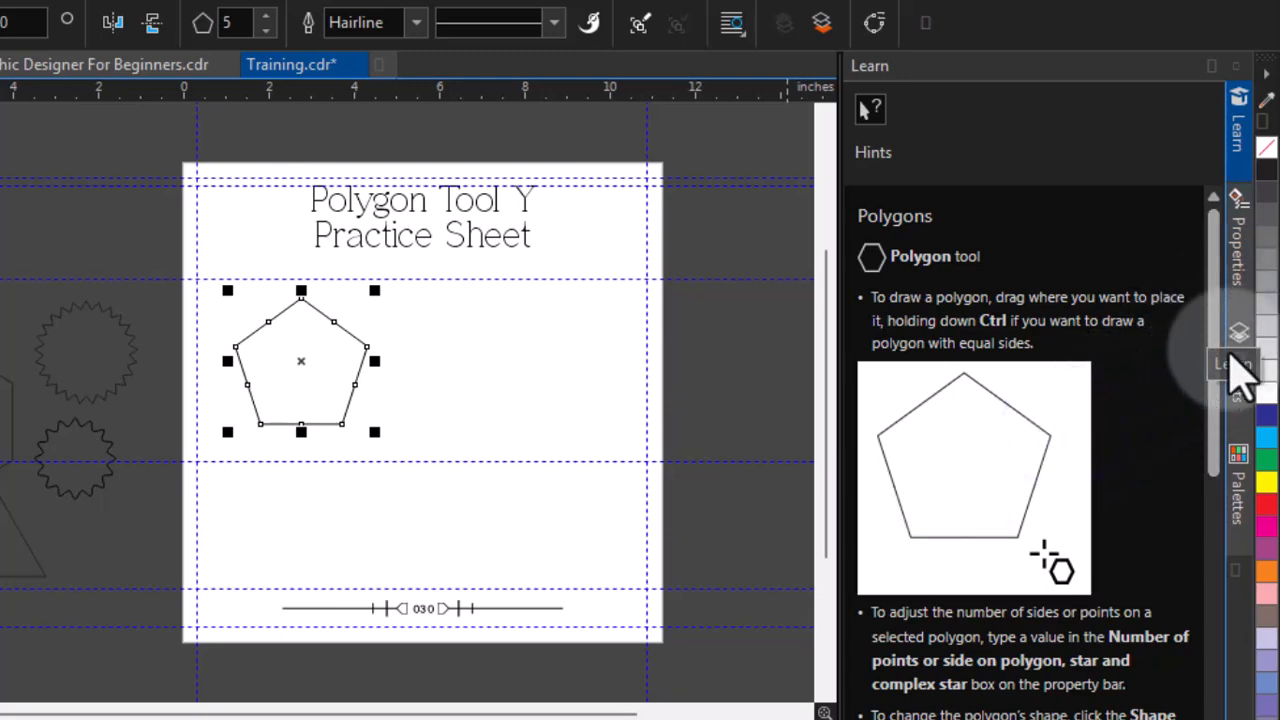
# Duplicate the pentagon, move the copy to its right, and set the copy to 6 sides
pyautogui.moveTo(1220, 375); pyautogui.dragTo(1229, 457)
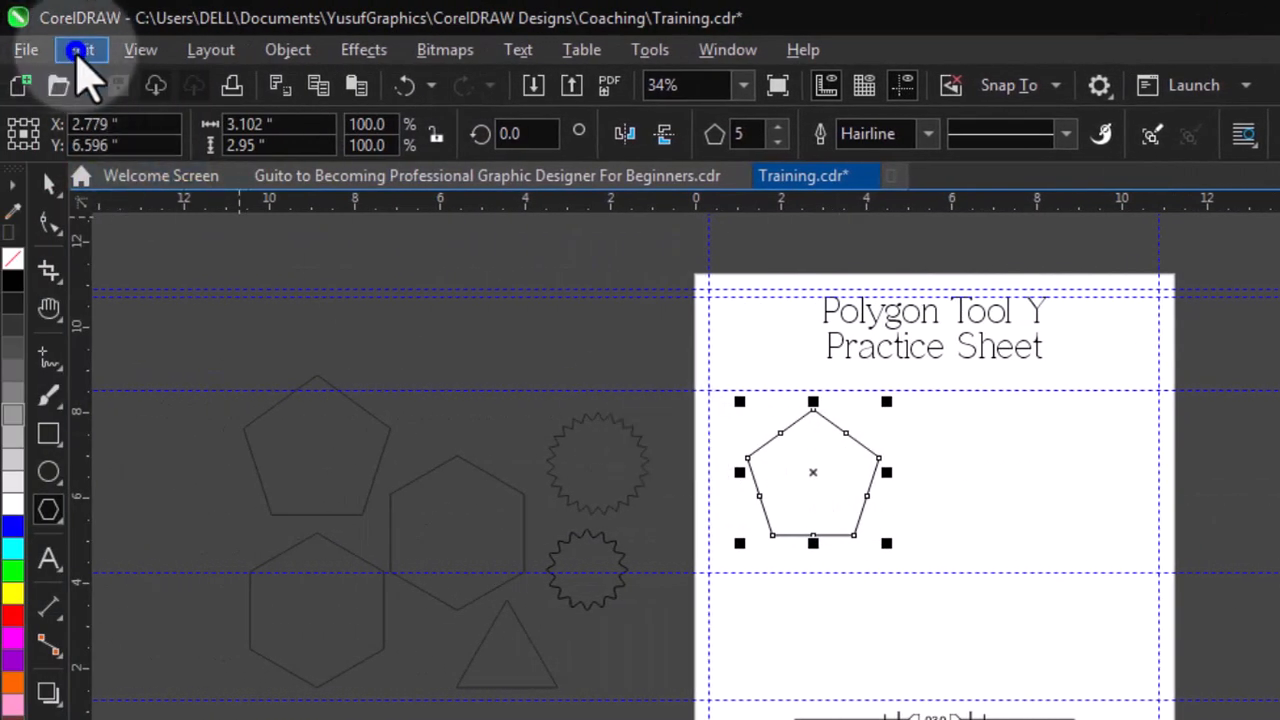
pyautogui.click(80, 50)
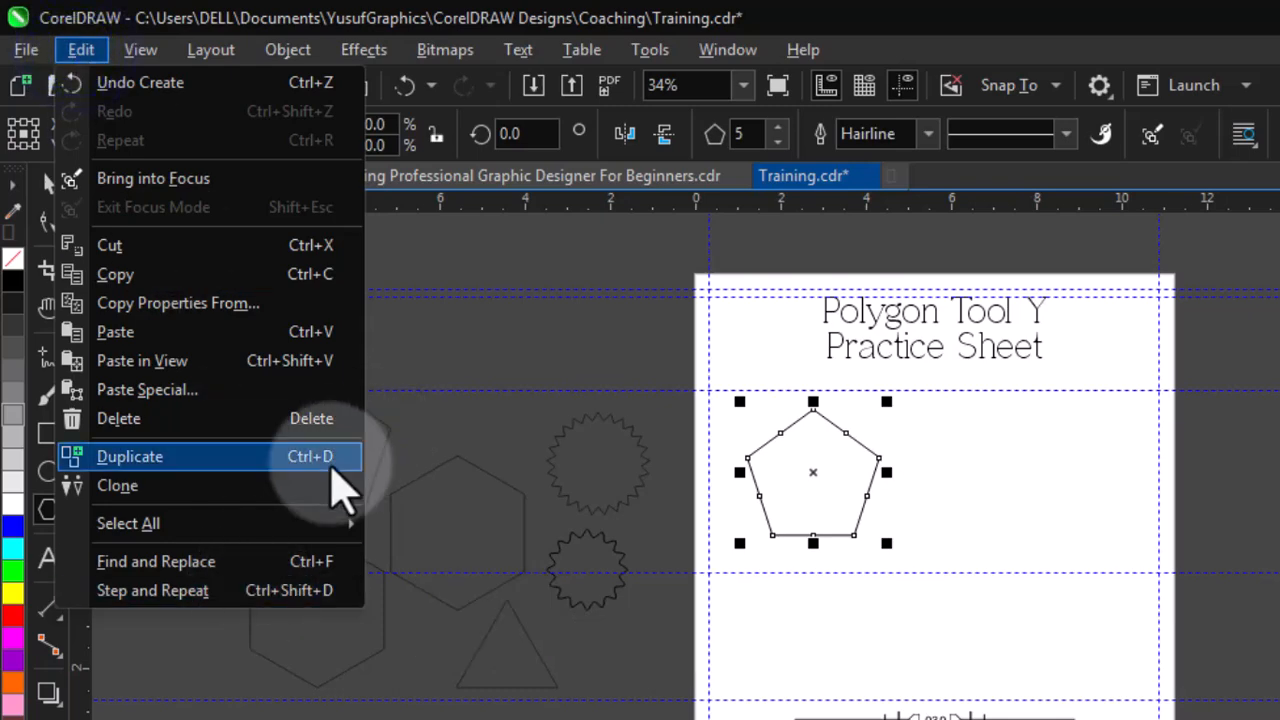
pyautogui.click(333, 470)
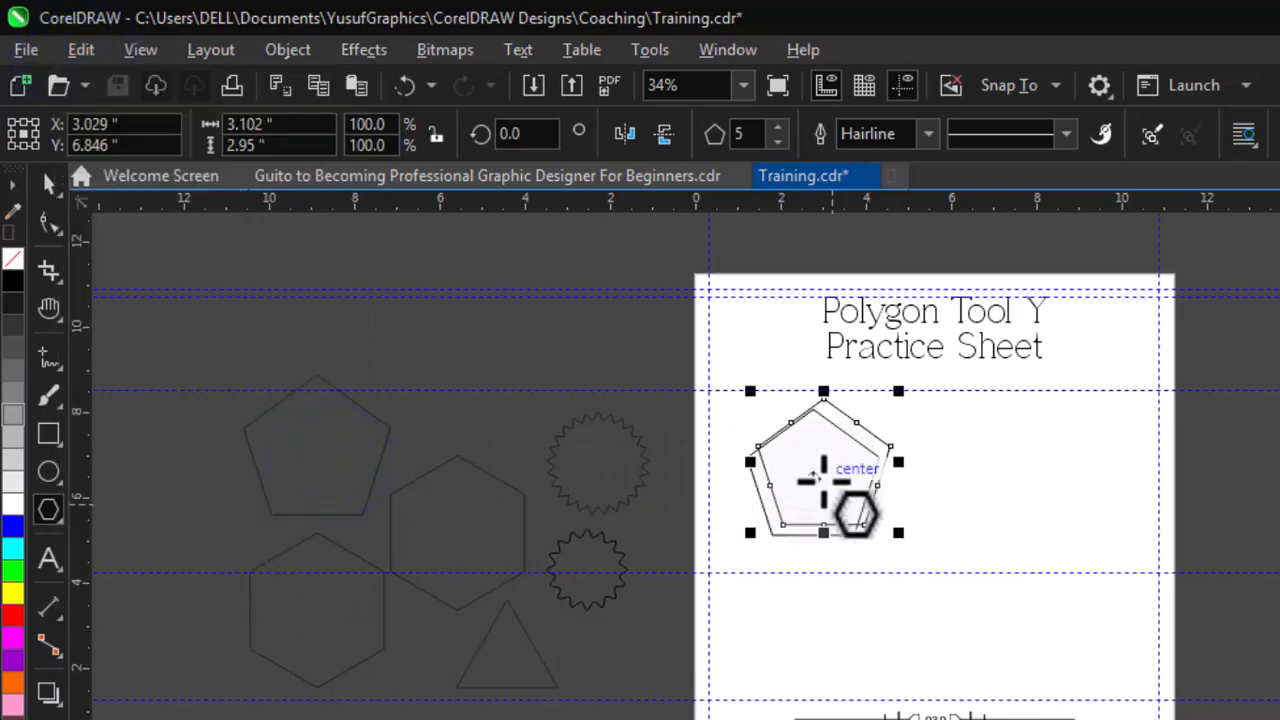
pyautogui.moveTo(826, 460); pyautogui.dragTo(979, 472)
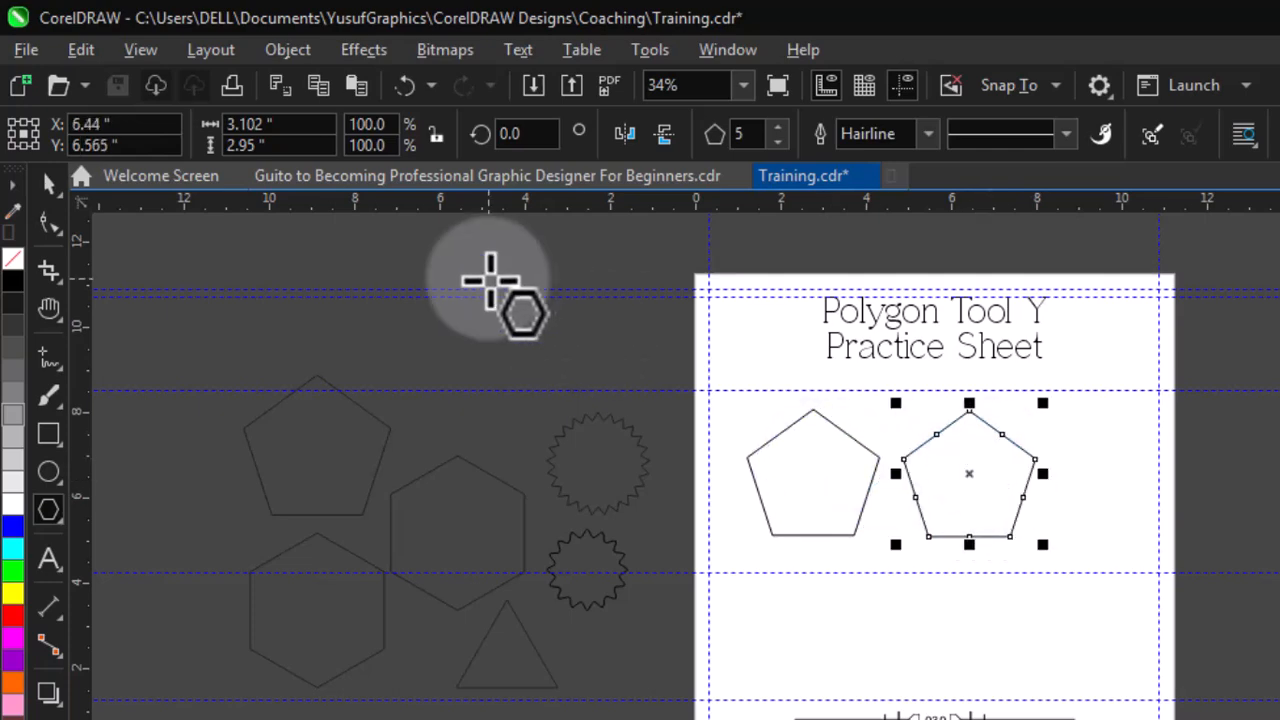
pyautogui.doubleClick(748, 133)
pyautogui.write('6')
pyautogui.press('Return')
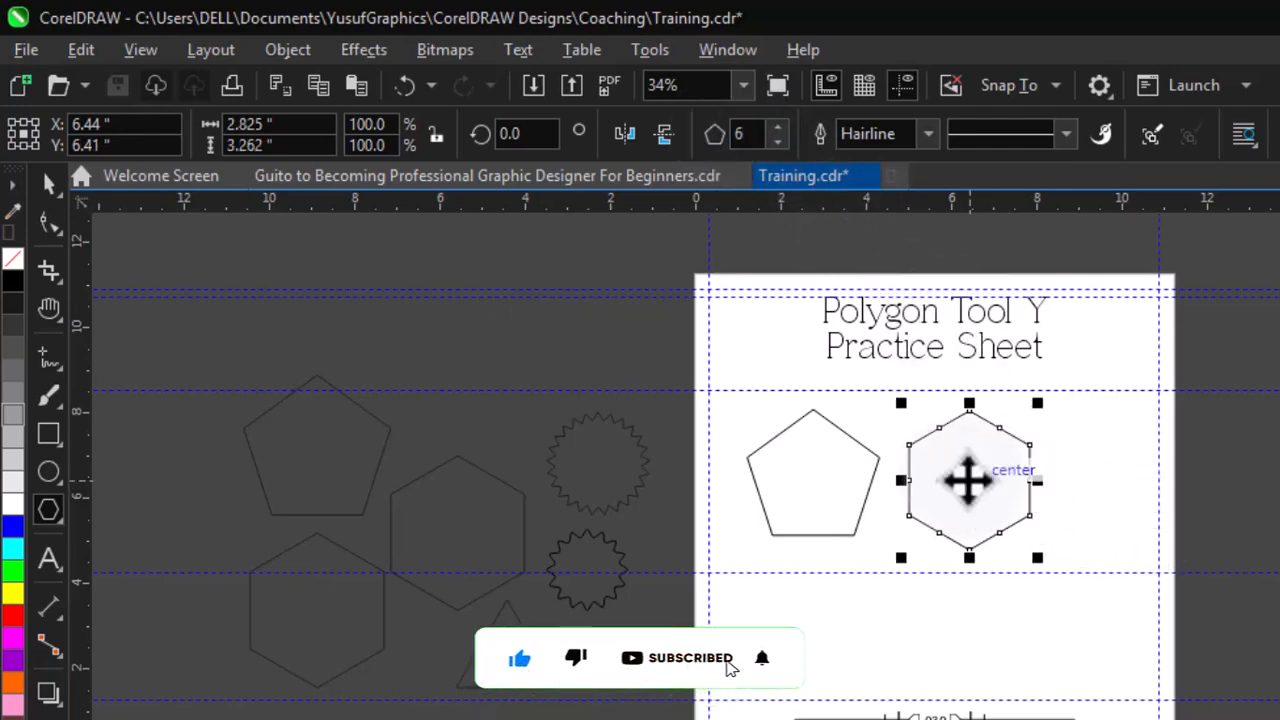
# Duplicate the hexagon, place the copy below the pentagon, and set it to 9 sides
pyautogui.hotkey('ctrl', 'd')
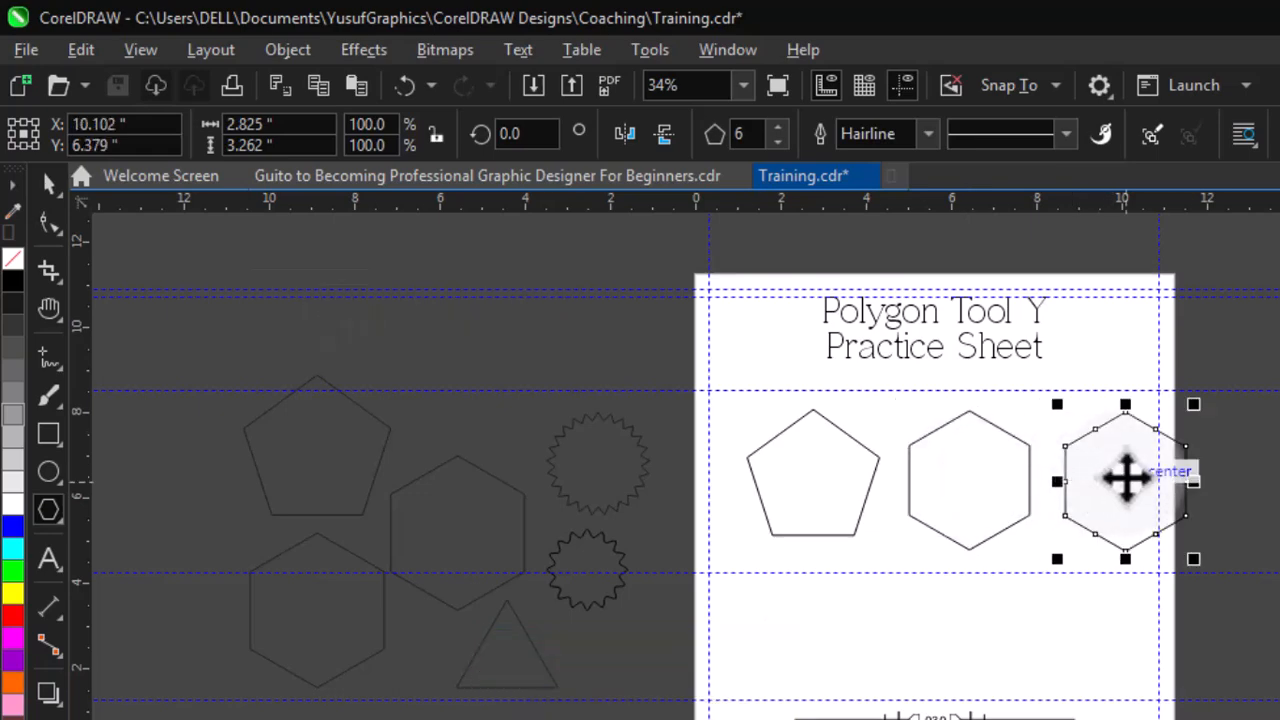
pyautogui.moveTo(1126, 478); pyautogui.dragTo(791, 633)
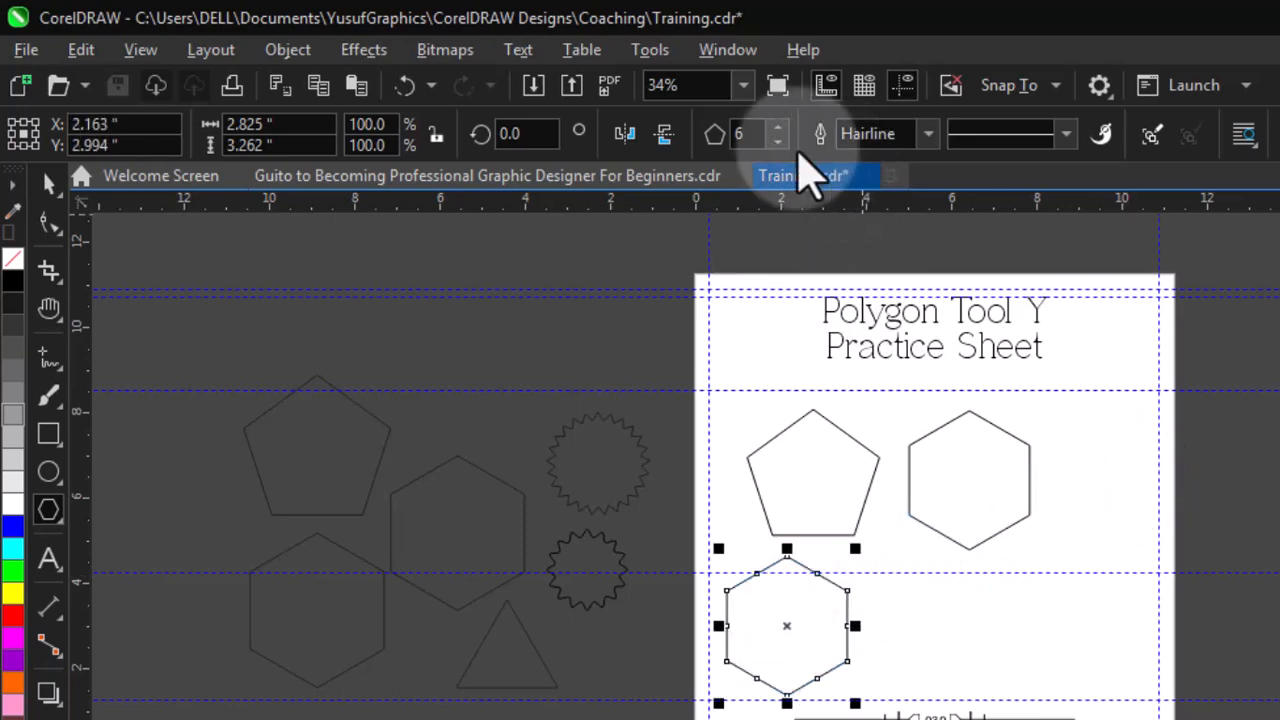
pyautogui.doubleClick(750, 136)
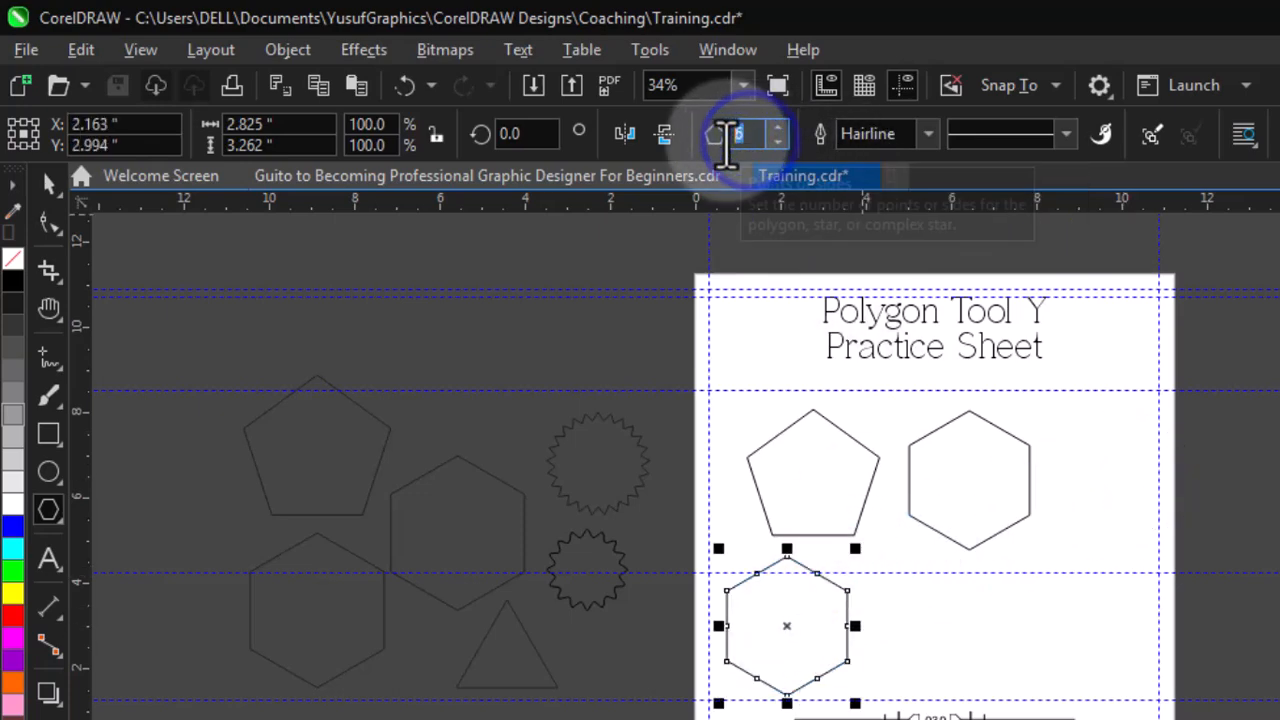
pyautogui.press('Return')
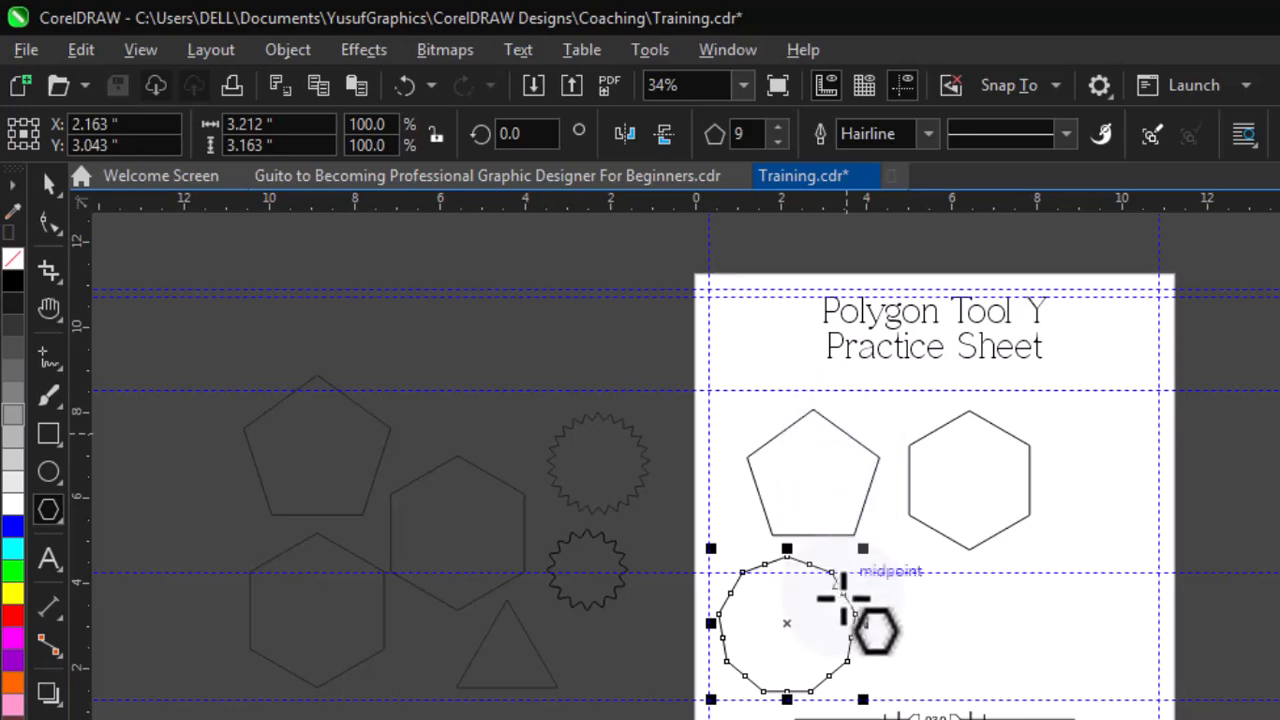
# Copy the nine-sided polygon to its right and set the copy to 3 sides
pyautogui.moveTo(787, 626); pyautogui.dragTo(957, 633)
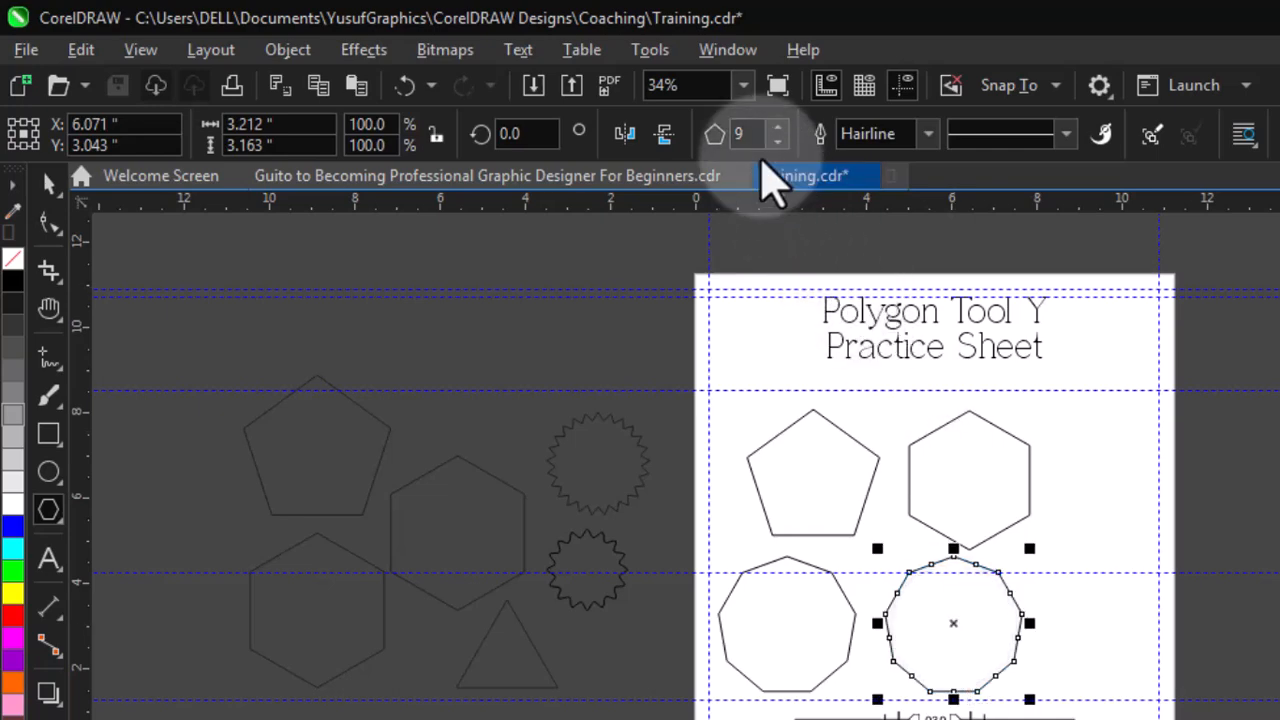
pyautogui.doubleClick(749, 128)
pyautogui.write('3')
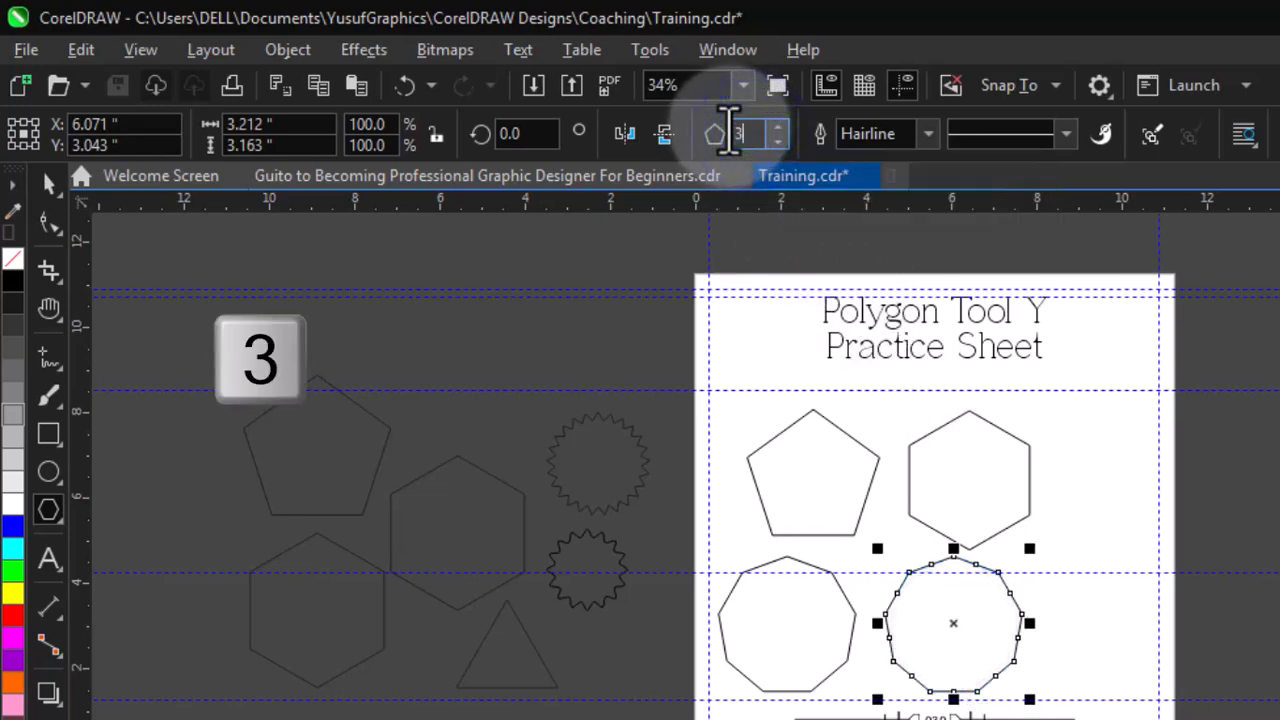
pyautogui.press('Return')
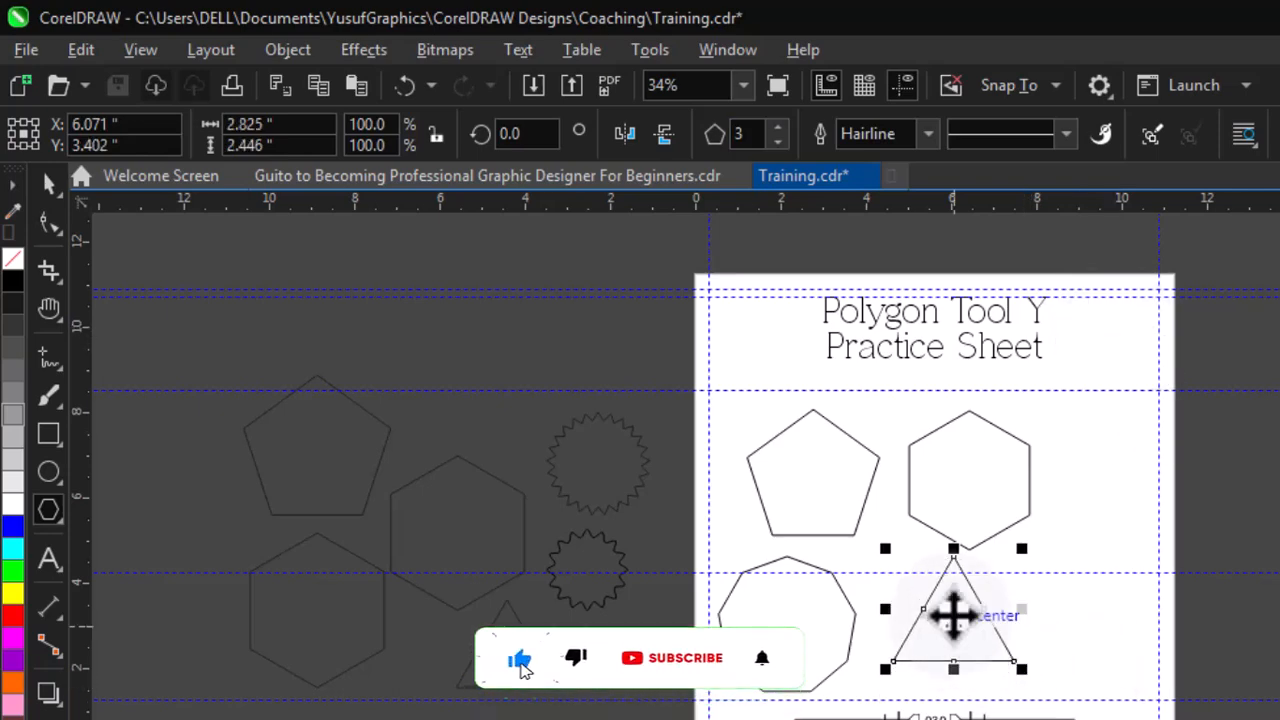
# Duplicate the triangle, place the copy at its right, and set the copy to 30 sides
pyautogui.moveTo(958, 614); pyautogui.dragTo(931, 627)
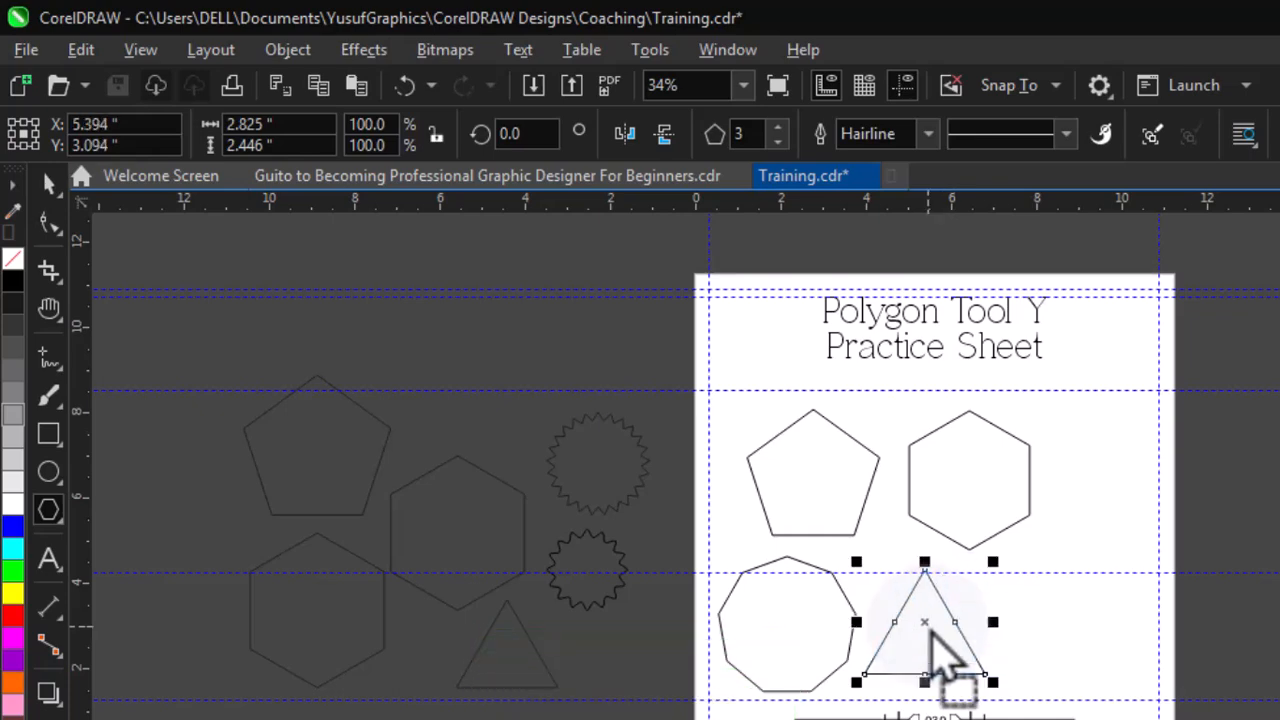
pyautogui.hotkey('ctrl', 'd')
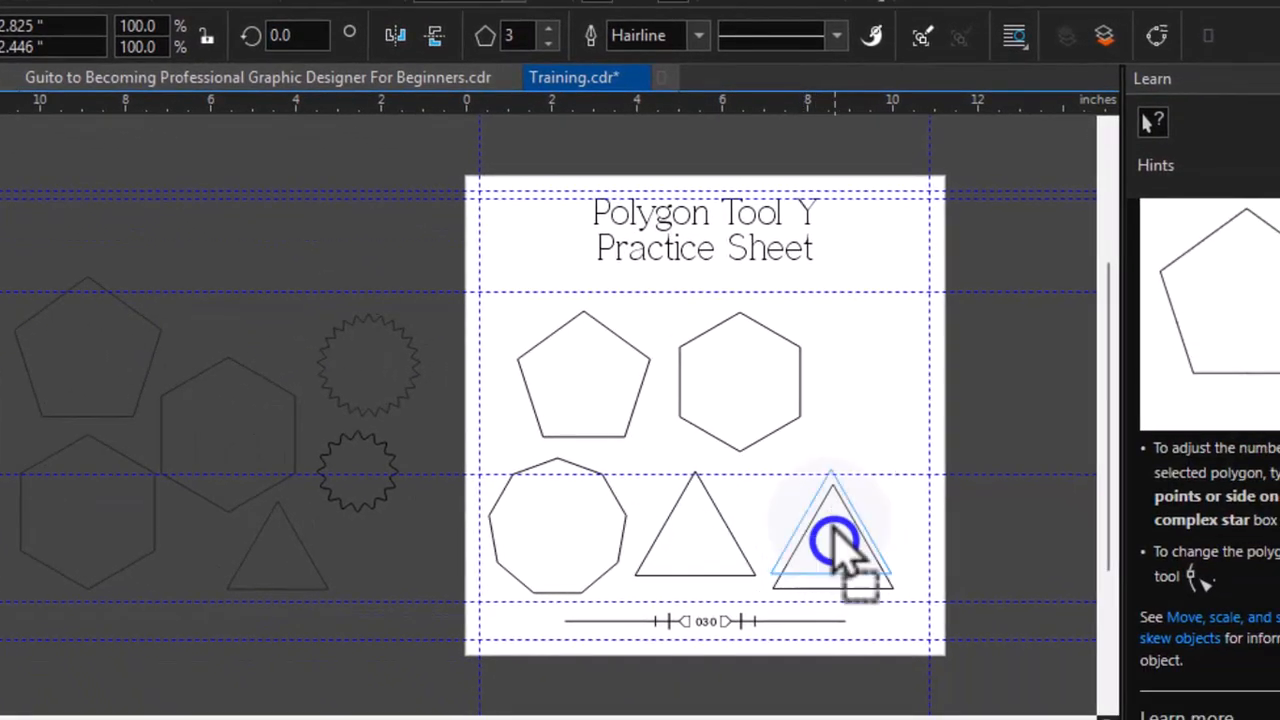
pyautogui.moveTo(835, 545); pyautogui.dragTo(822, 528)
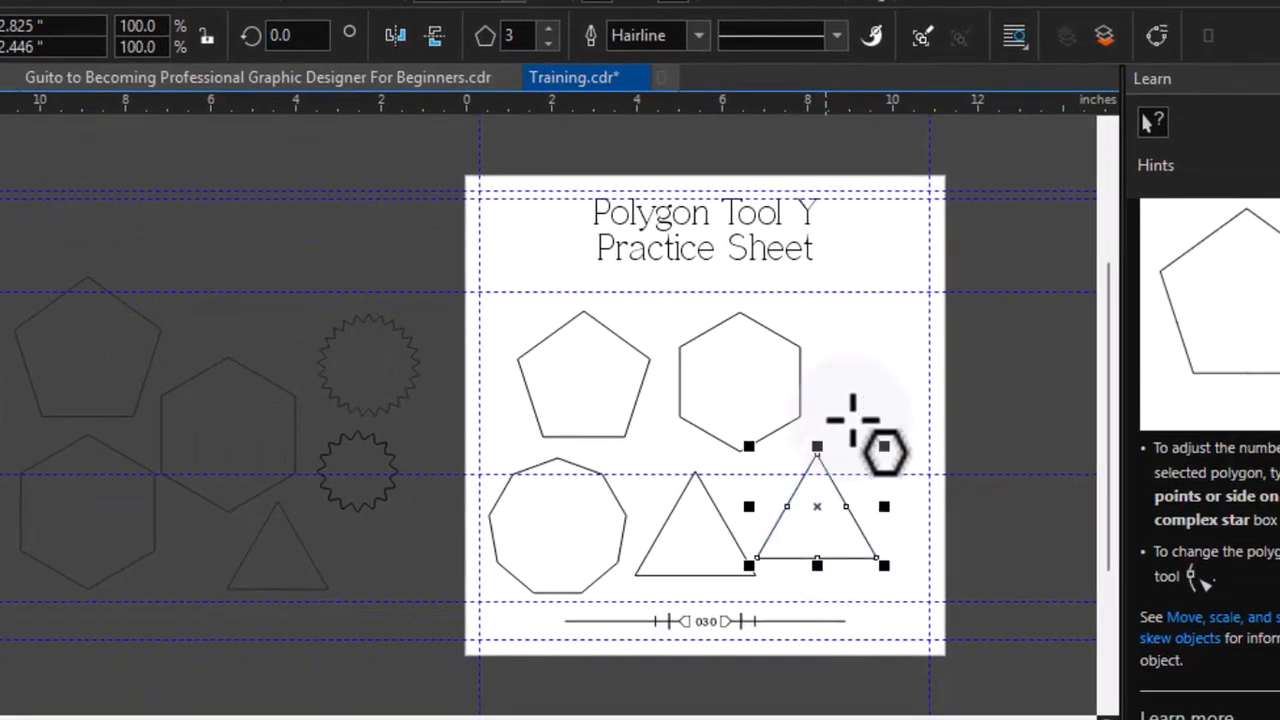
pyautogui.click(548, 30)
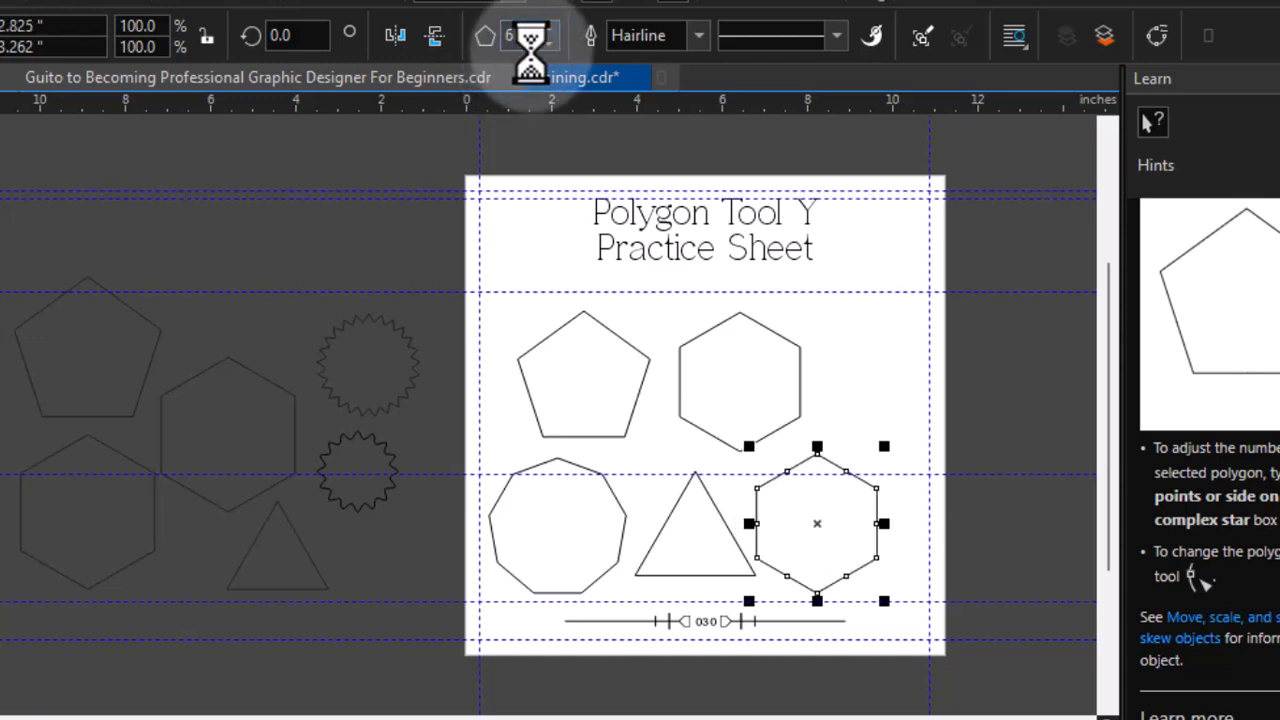
pyautogui.doubleClick(514, 36)
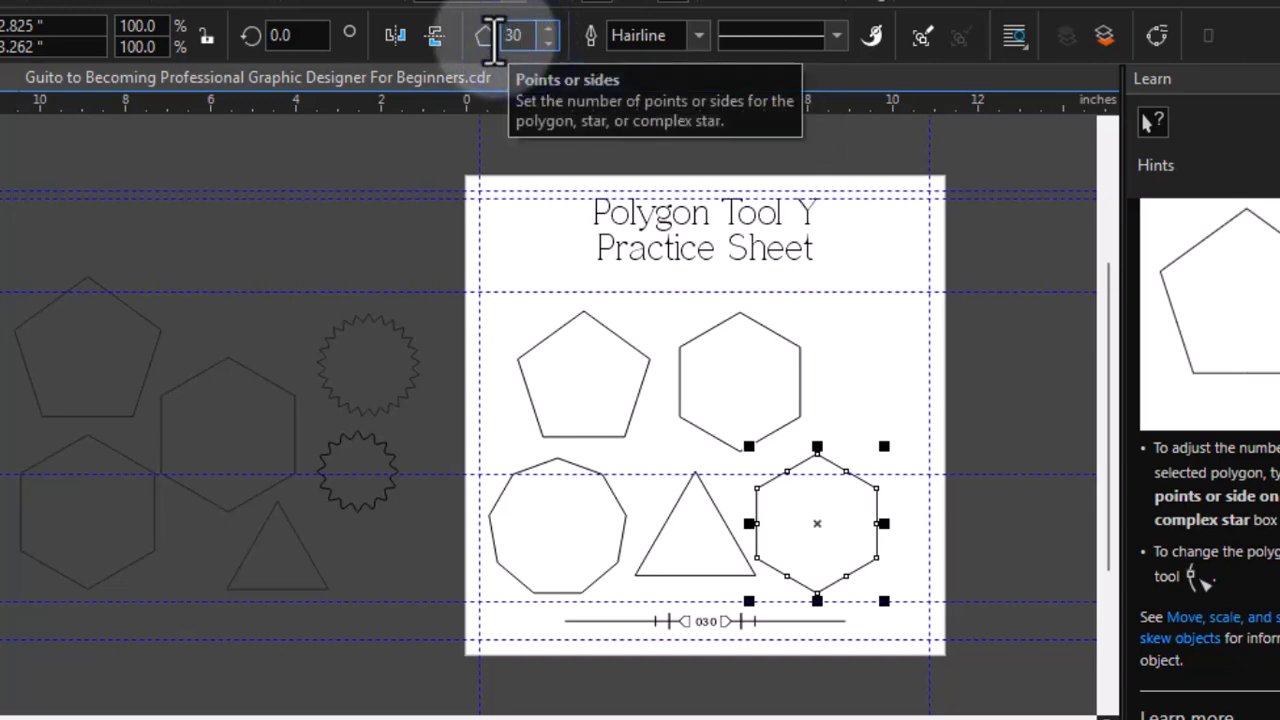
pyautogui.press('Return')
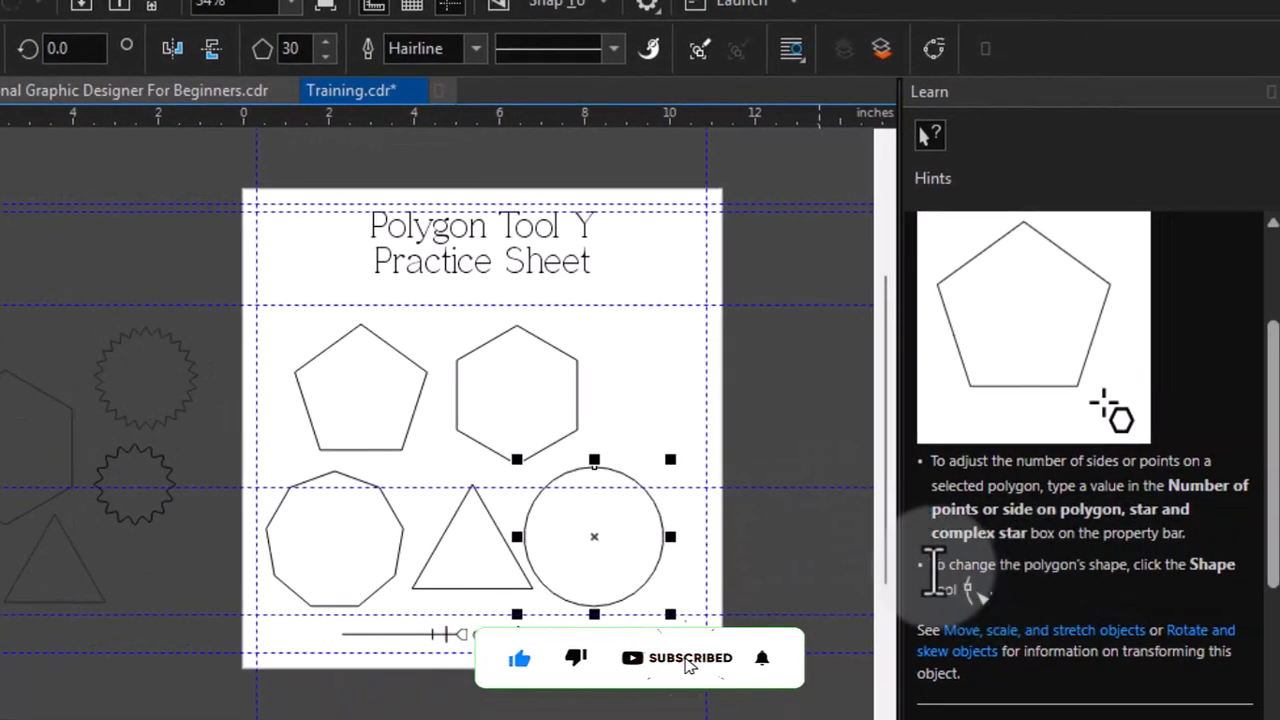
# Switch to the Shape tool on the 30-sided polygon and read the hints on shaping polygons and stars
pyautogui.tripleClick(935, 568)
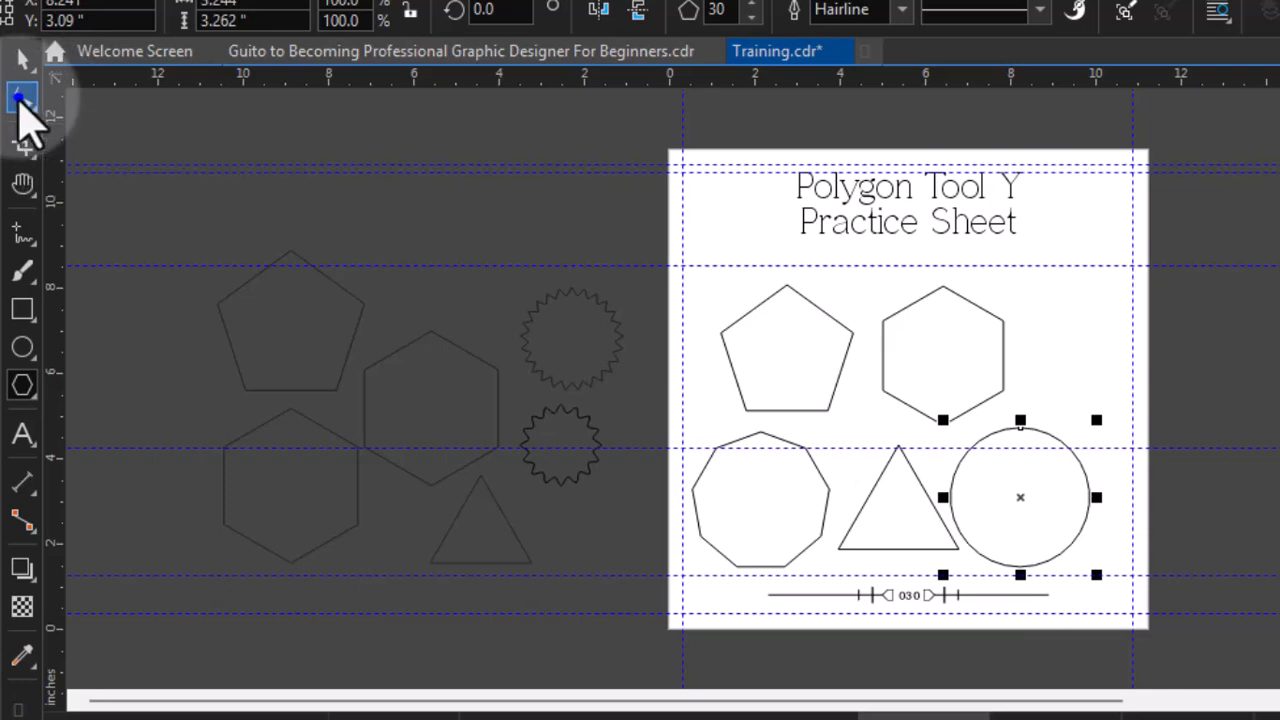
pyautogui.click(20, 99)
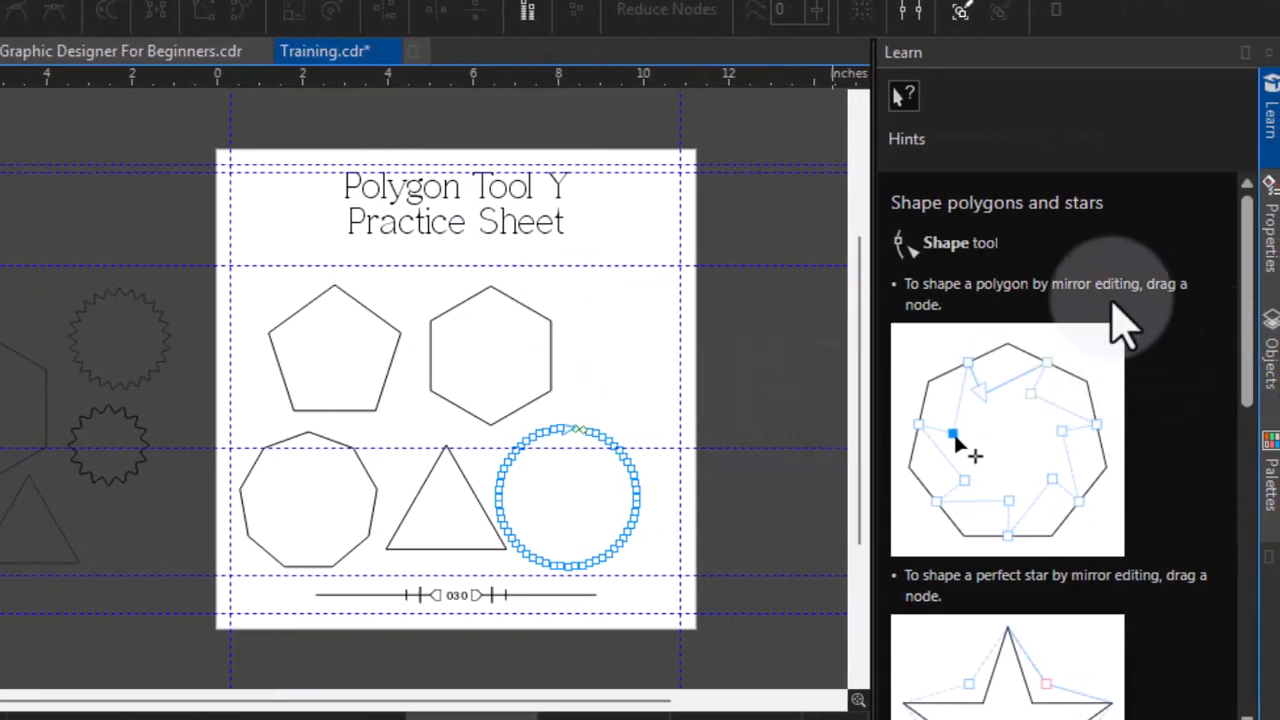
pyautogui.moveTo(1248, 305); pyautogui.dragTo(1251, 357)
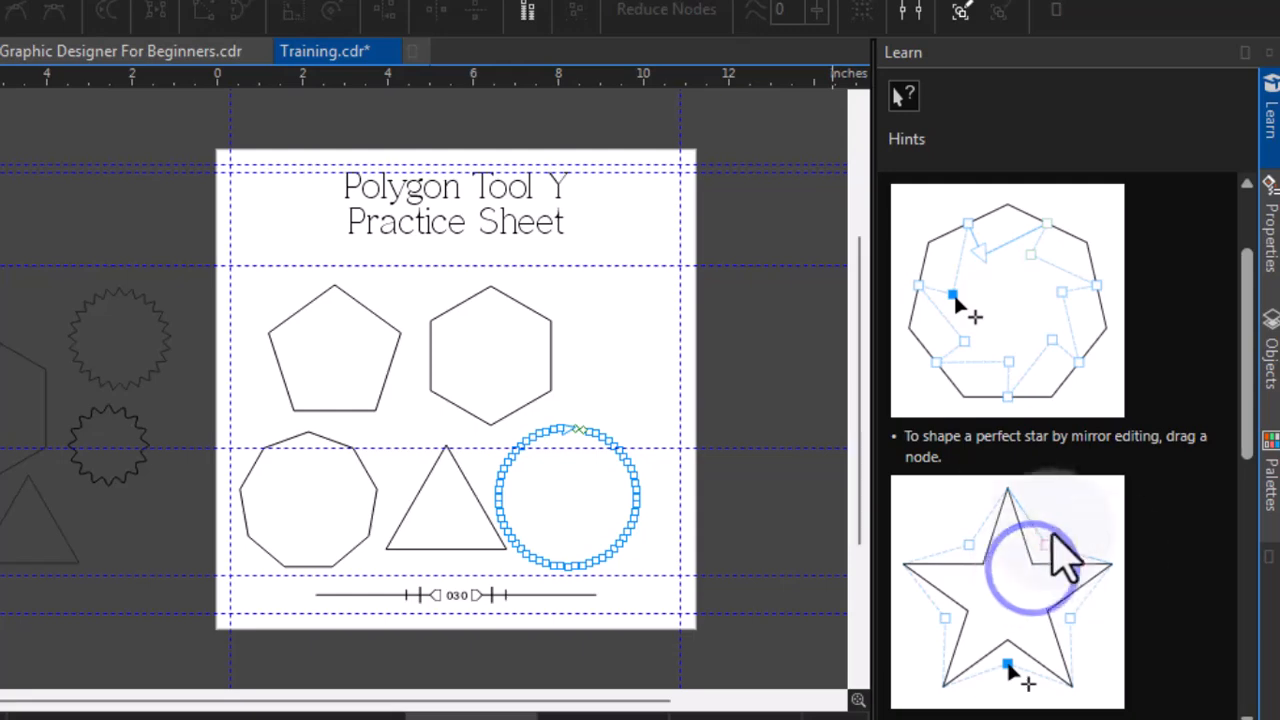
pyautogui.moveTo(903, 437); pyautogui.dragTo(971, 480)
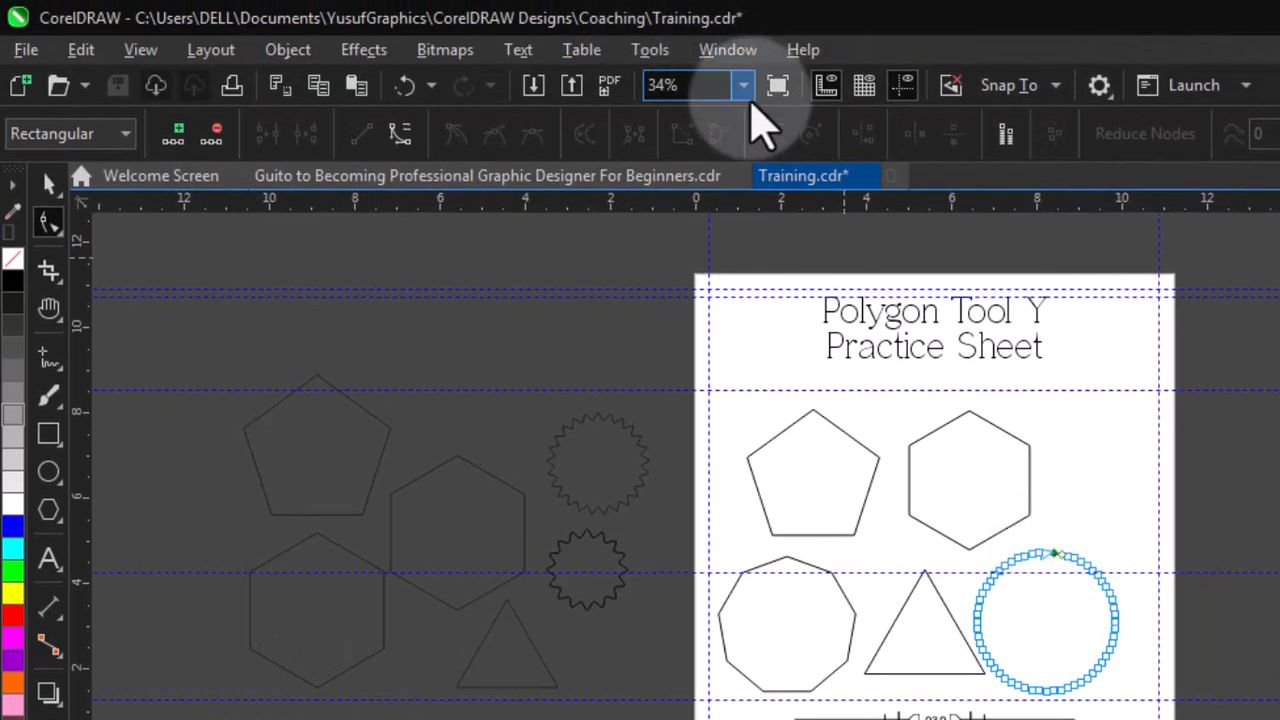
pyautogui.click(743, 86)
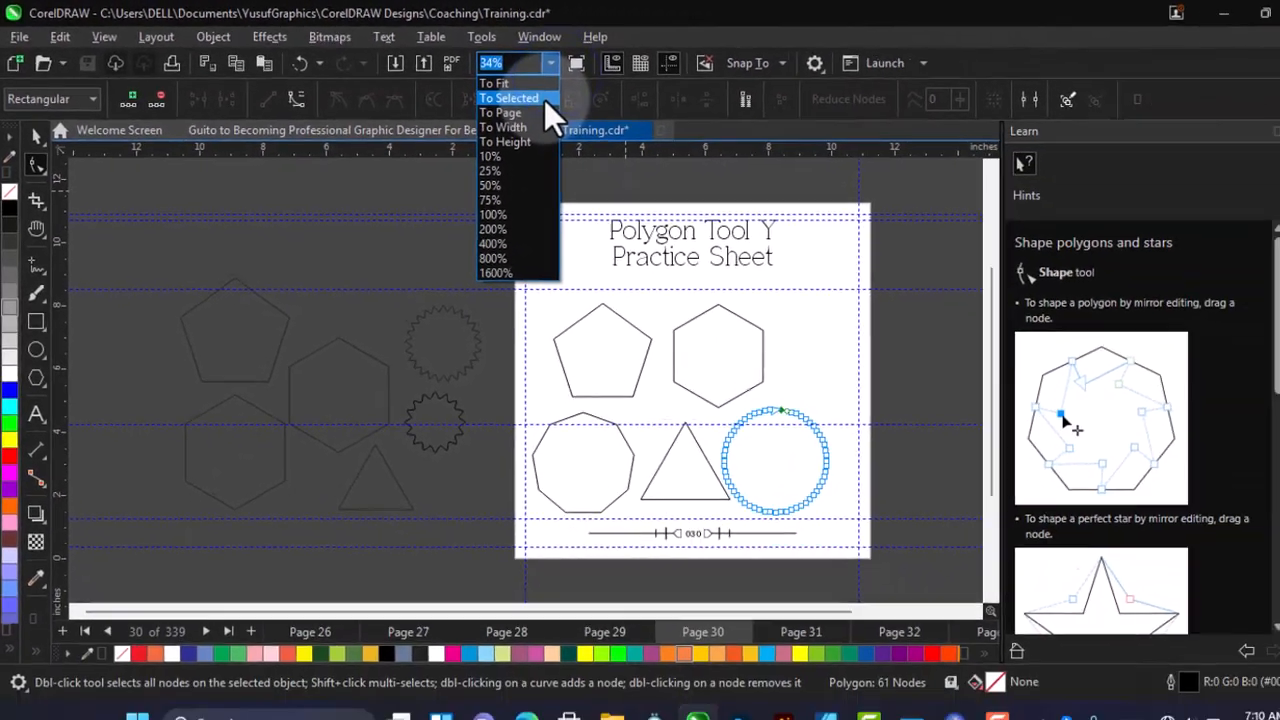
pyautogui.click(651, 126)
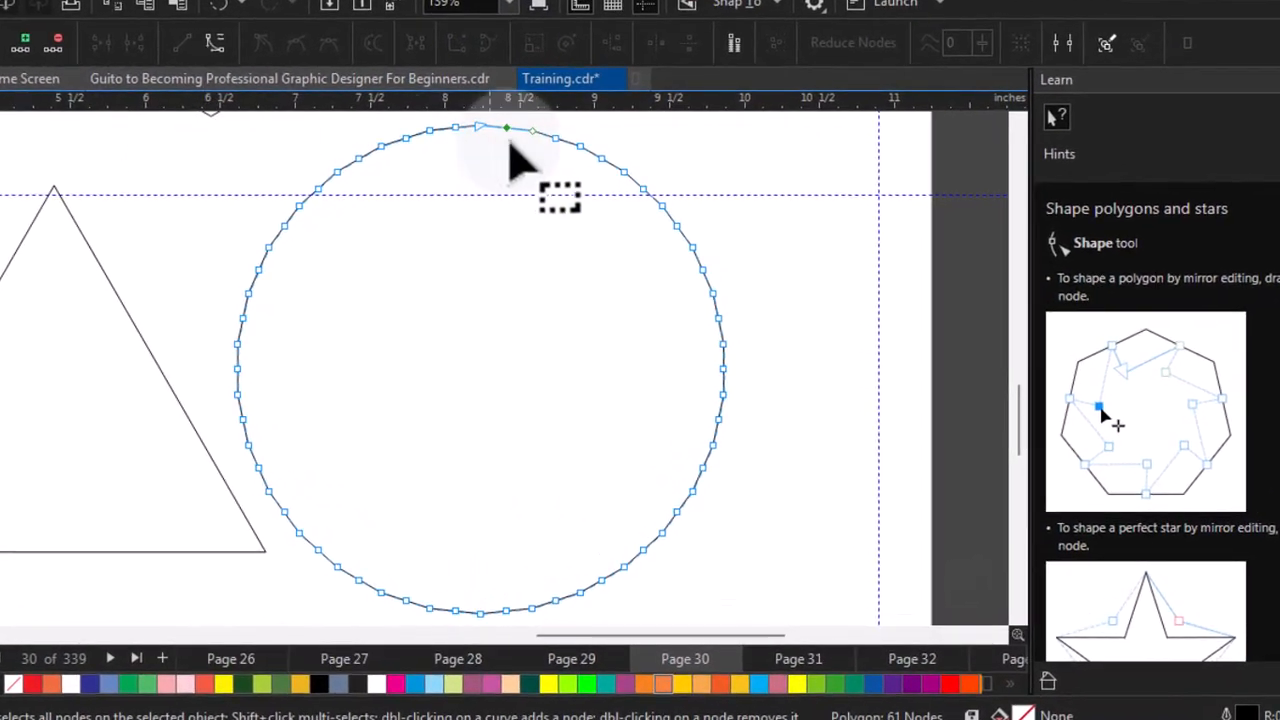
# Drag a node of the 30-sided polygon inward to make a star, and move it up beside the hexagon
pyautogui.moveTo(507, 130); pyautogui.dragTo(507, 161)
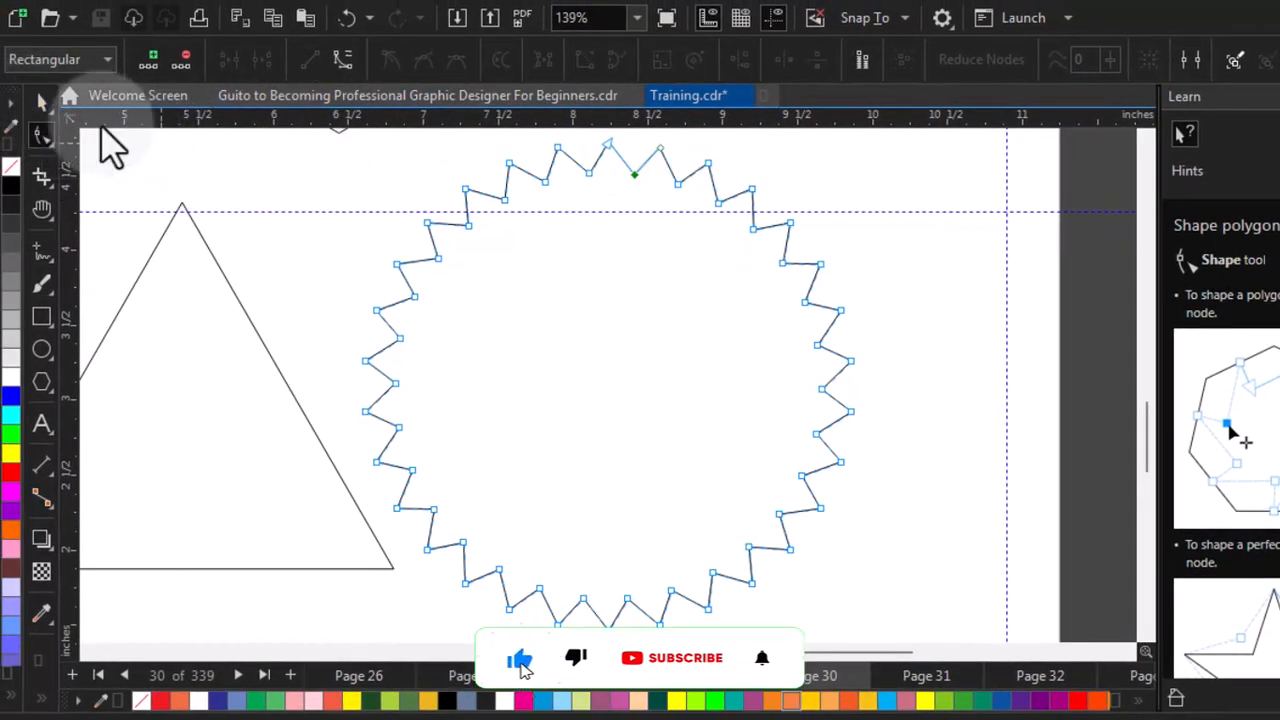
pyautogui.click(42, 103)
pyautogui.hotkey('alt', 'Up')
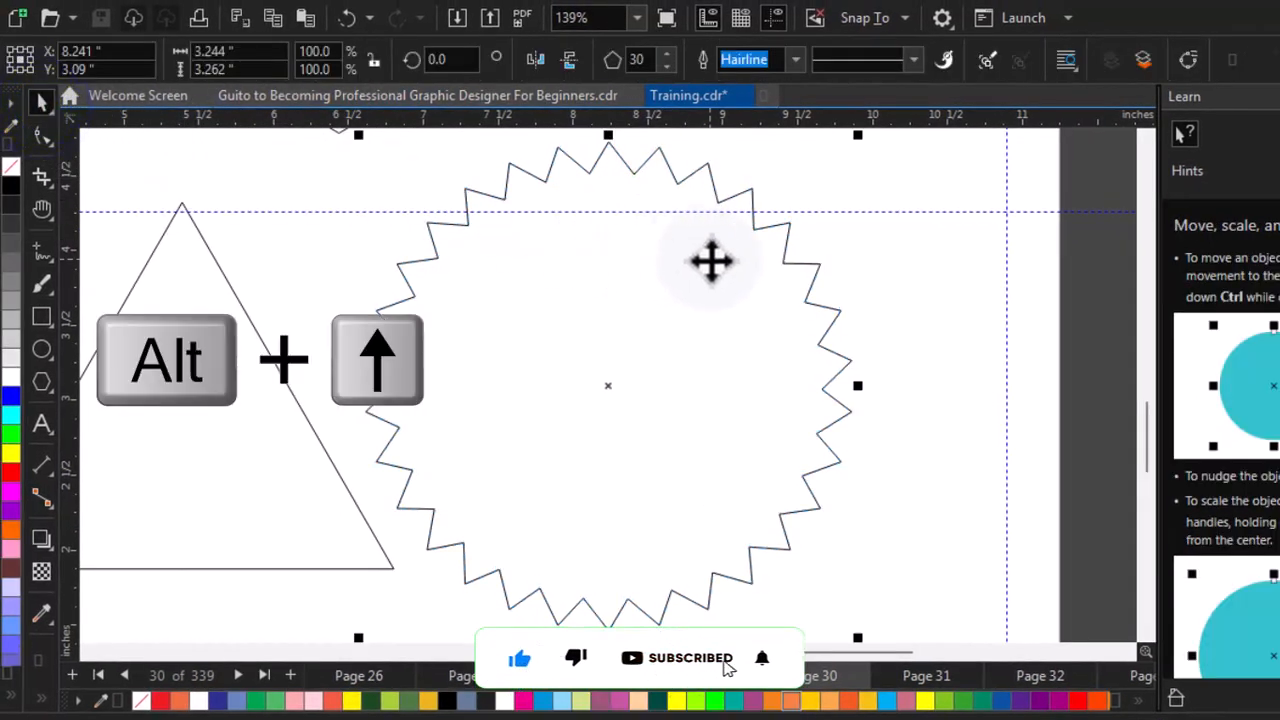
pyautogui.hotkey('alt', 'Up')
pyautogui.hotkey('alt', 'Up')
pyautogui.hotkey('alt', 'Up')
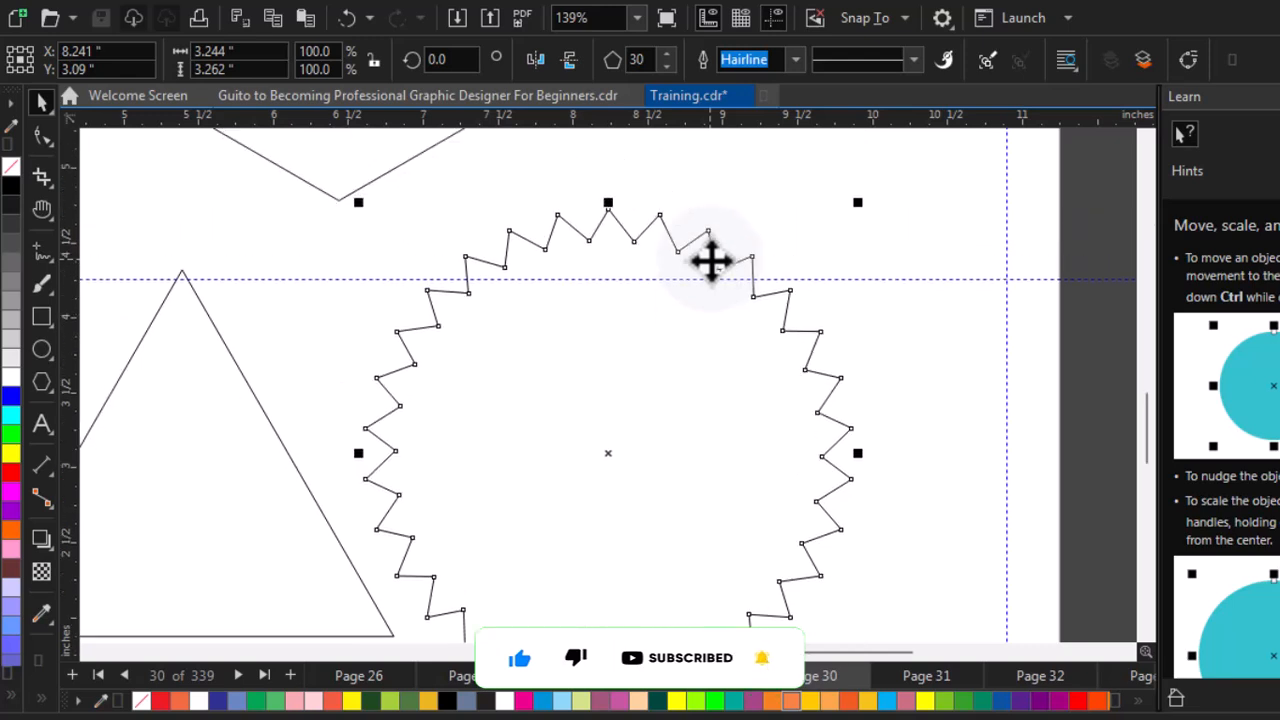
pyautogui.hotkey('alt', 'Up')
pyautogui.hotkey('alt', 'Up')
pyautogui.hotkey('alt', 'Up')
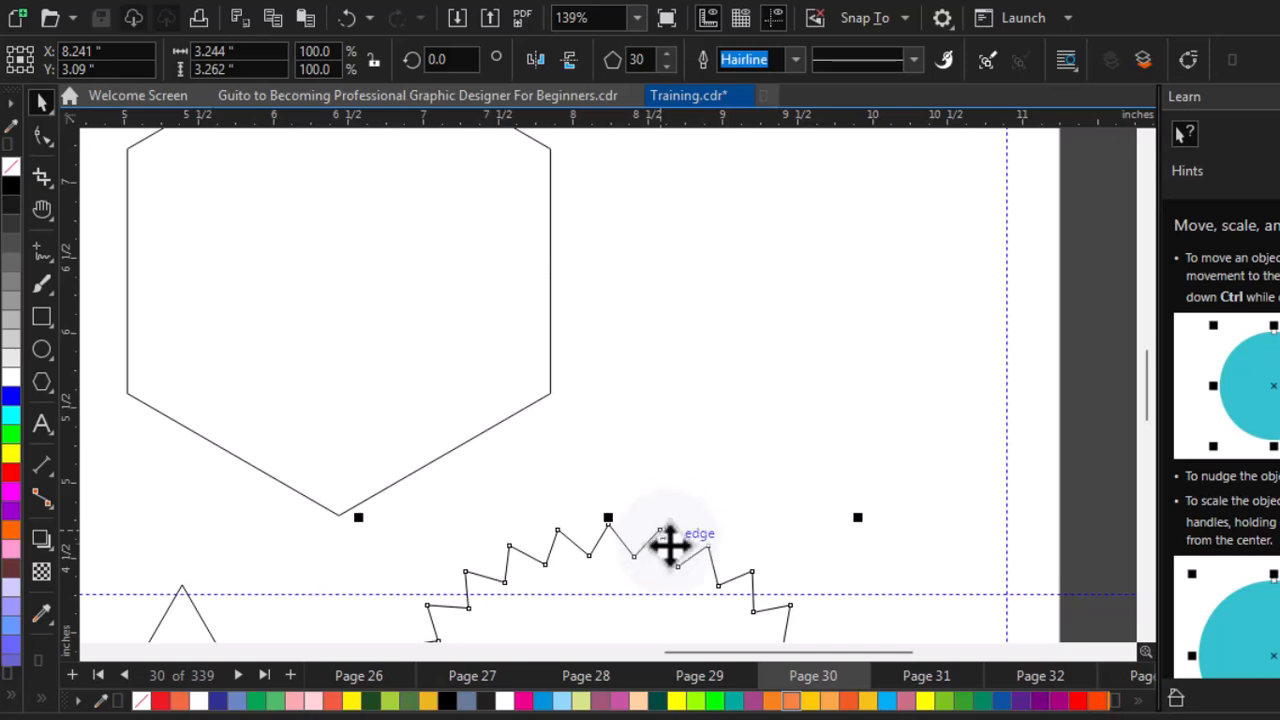
pyautogui.moveTo(668, 543); pyautogui.dragTo(836, 148)
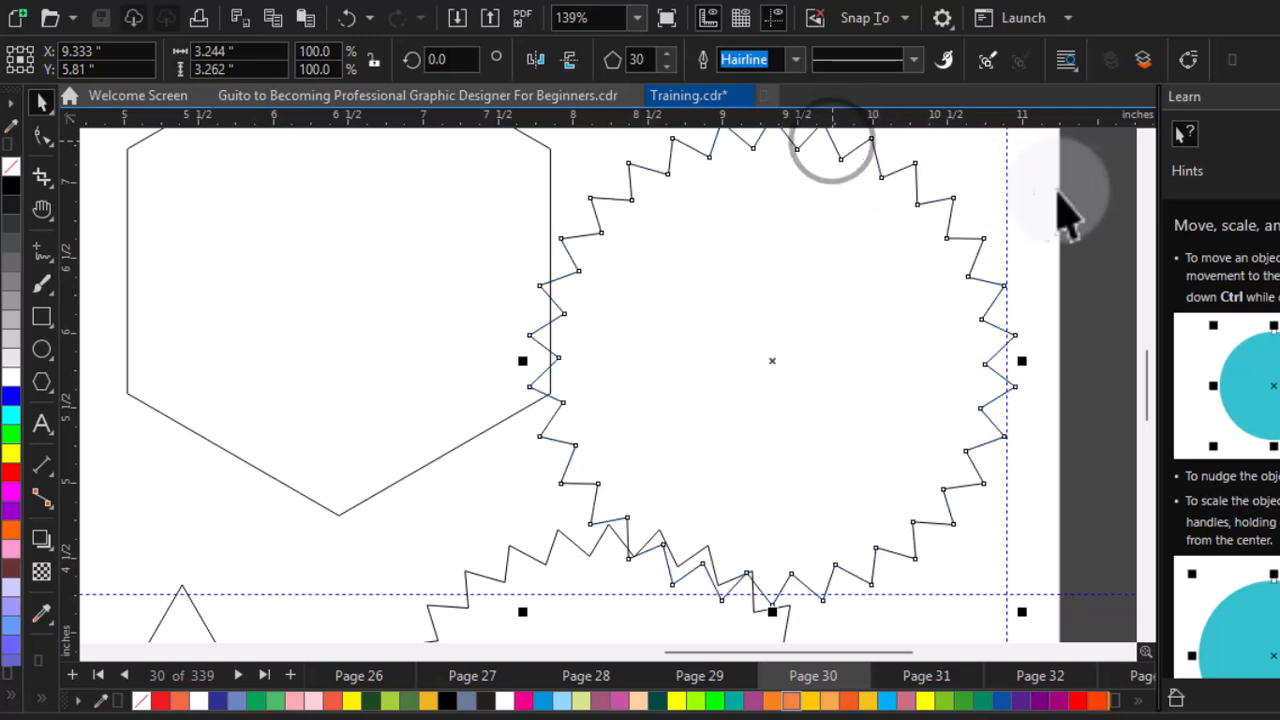
# Scale the star down proportionally to about 80.6% and nudge it into place
pyautogui.click(1148, 137)
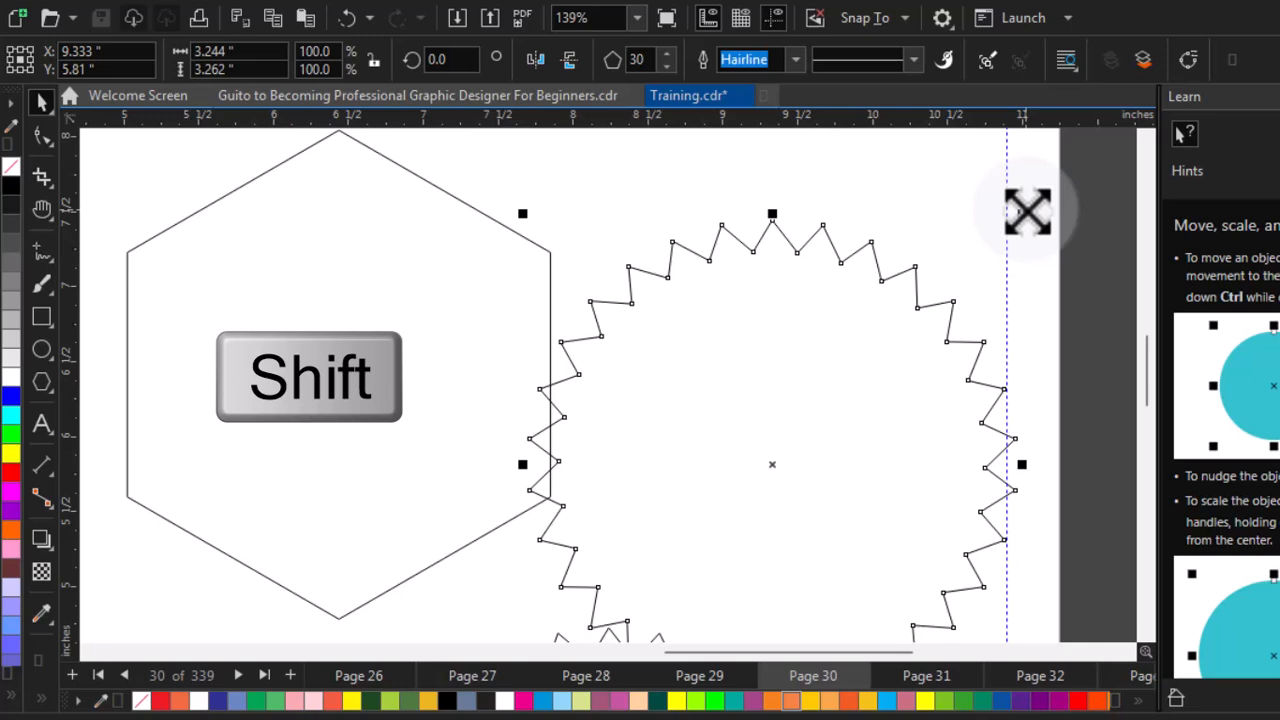
pyautogui.moveTo(1027, 210); pyautogui.dragTo(975, 261)
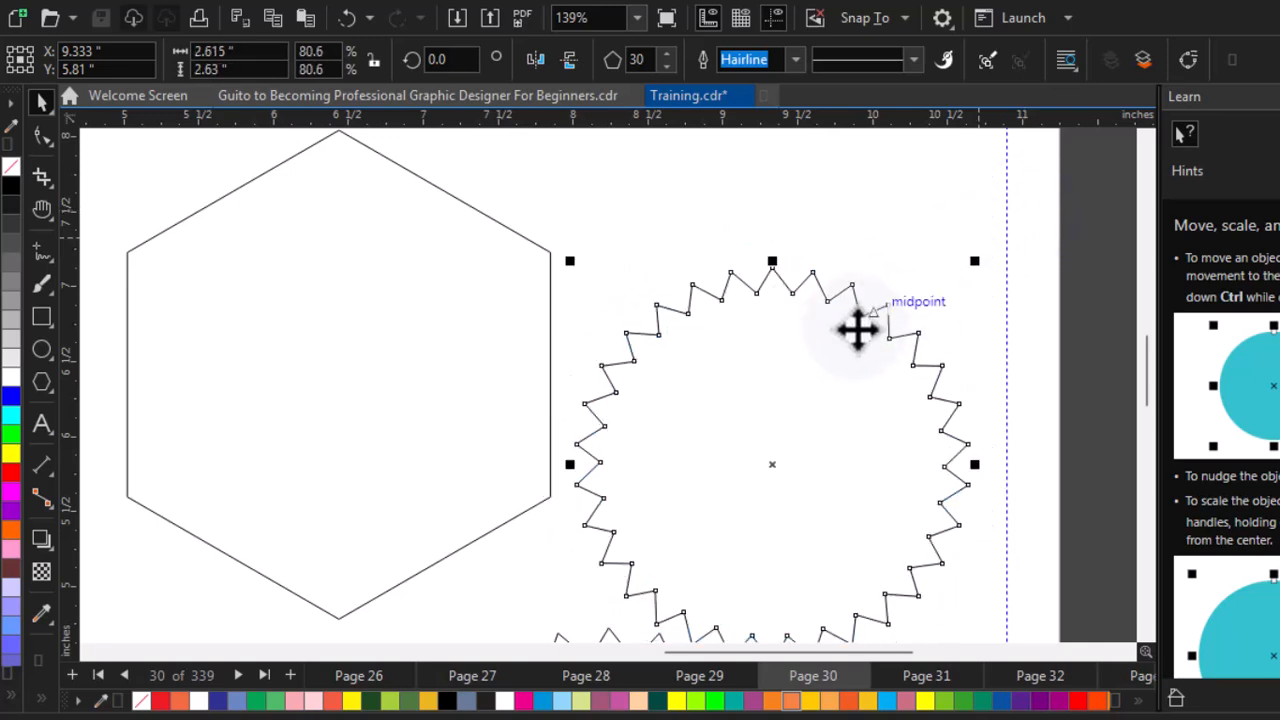
pyautogui.moveTo(845, 340); pyautogui.dragTo(843, 296)
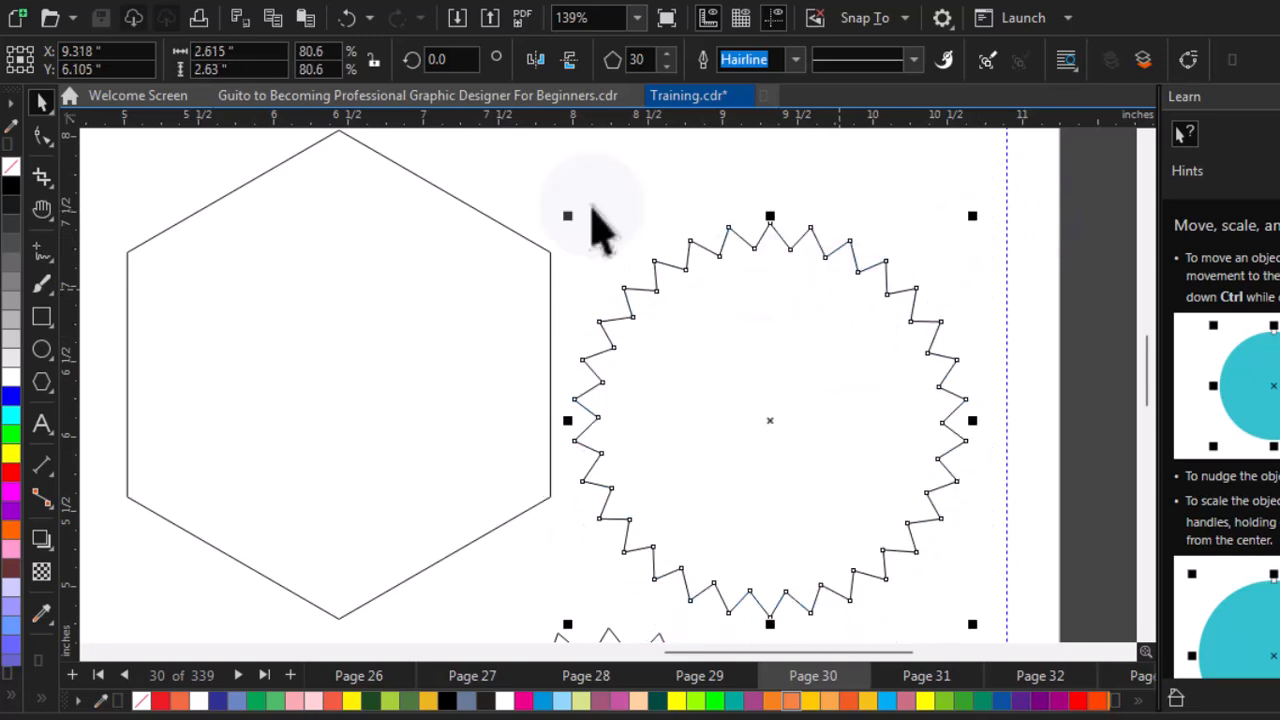
# Reset the star's node, convert its segments to curves, and drag a node inward to form a wavy star
pyautogui.click(40, 132)
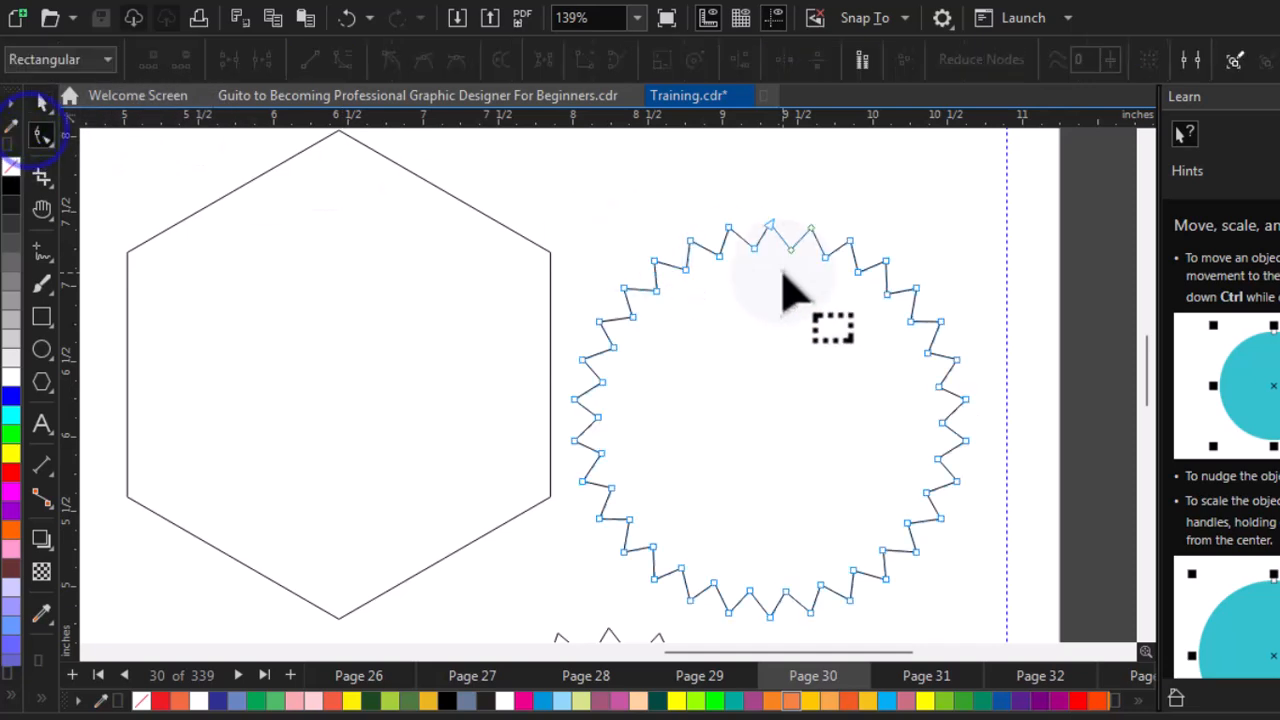
pyautogui.moveTo(820, 258); pyautogui.dragTo(823, 232)
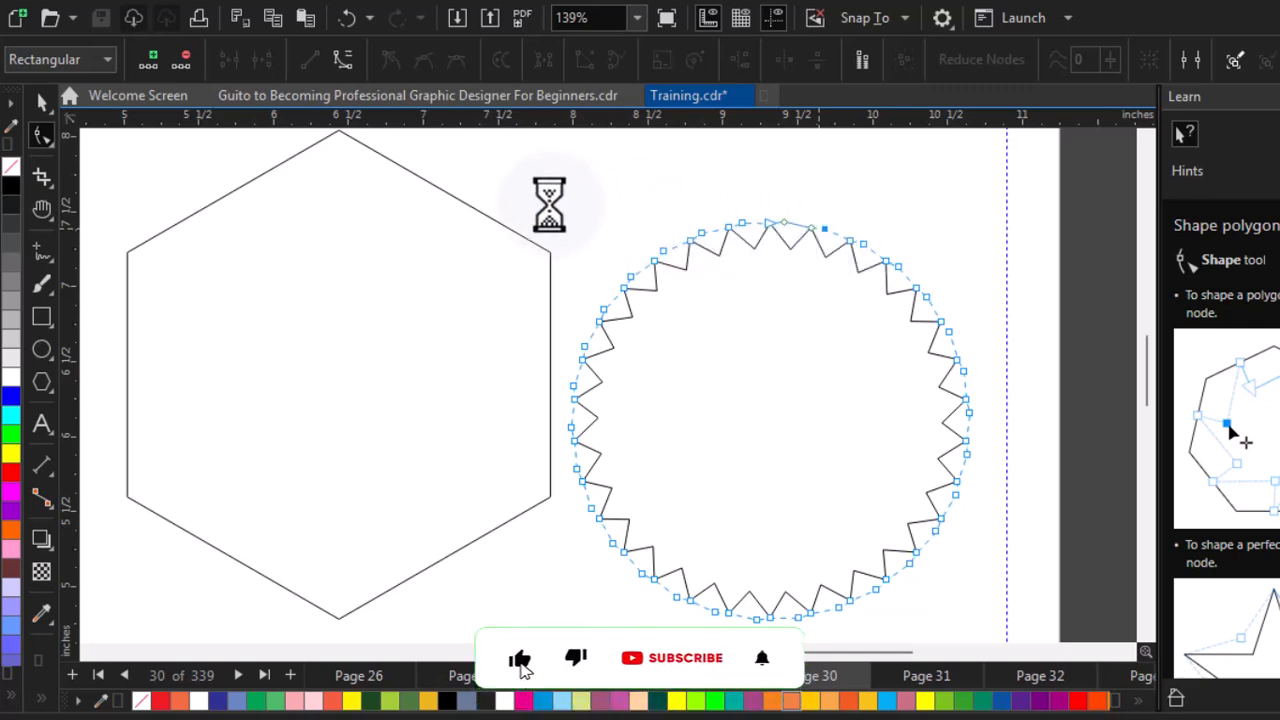
pyautogui.moveTo(520, 174); pyautogui.dragTo(994, 705)
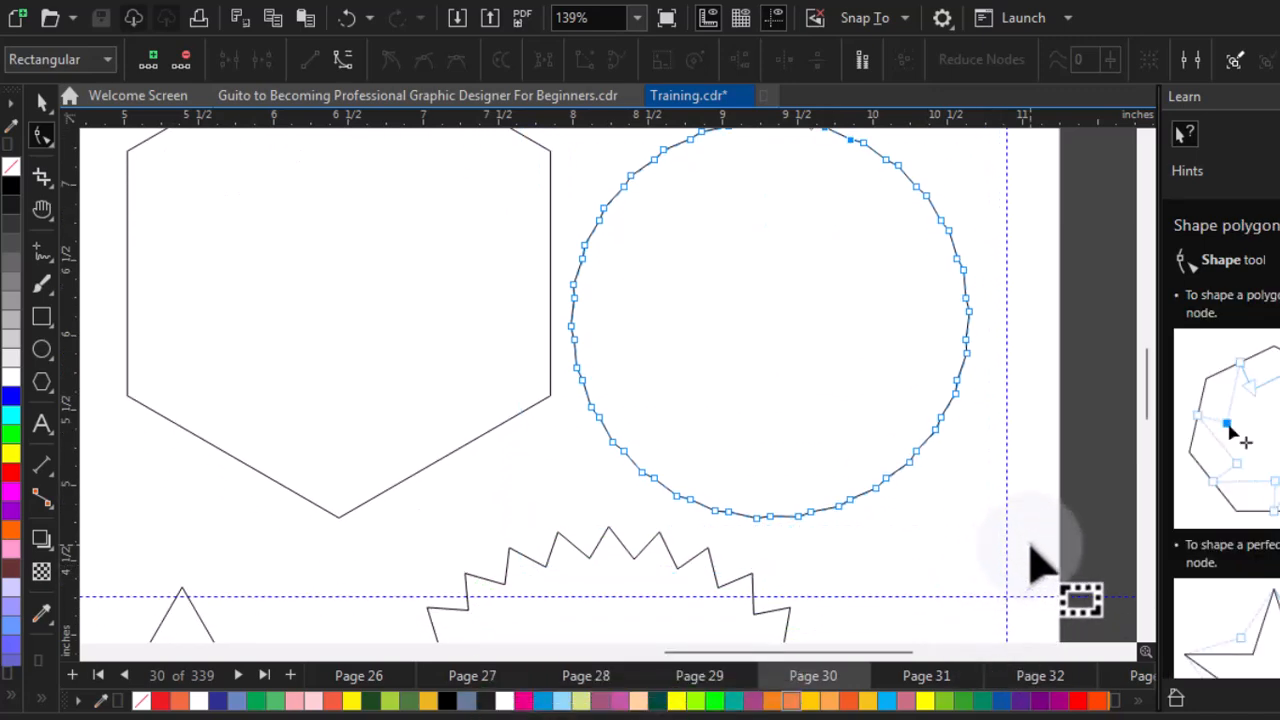
pyautogui.scroll(1, 1040, 565)
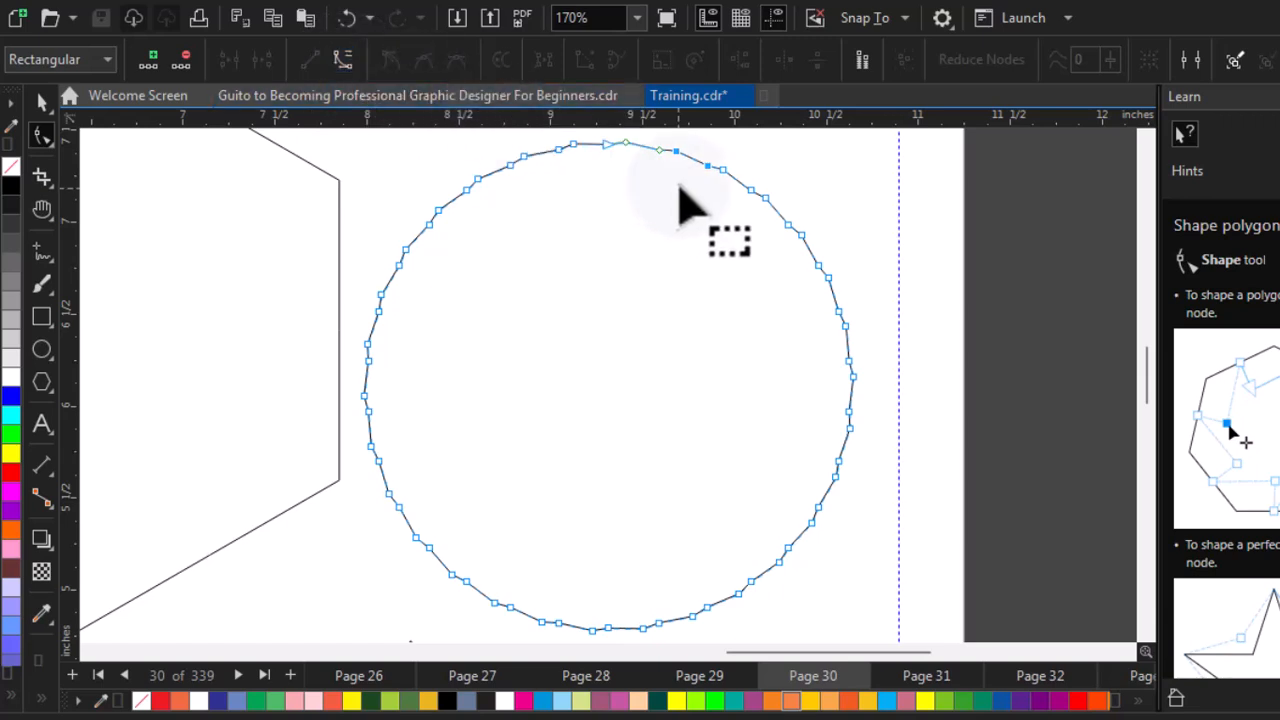
pyautogui.click(345, 62)
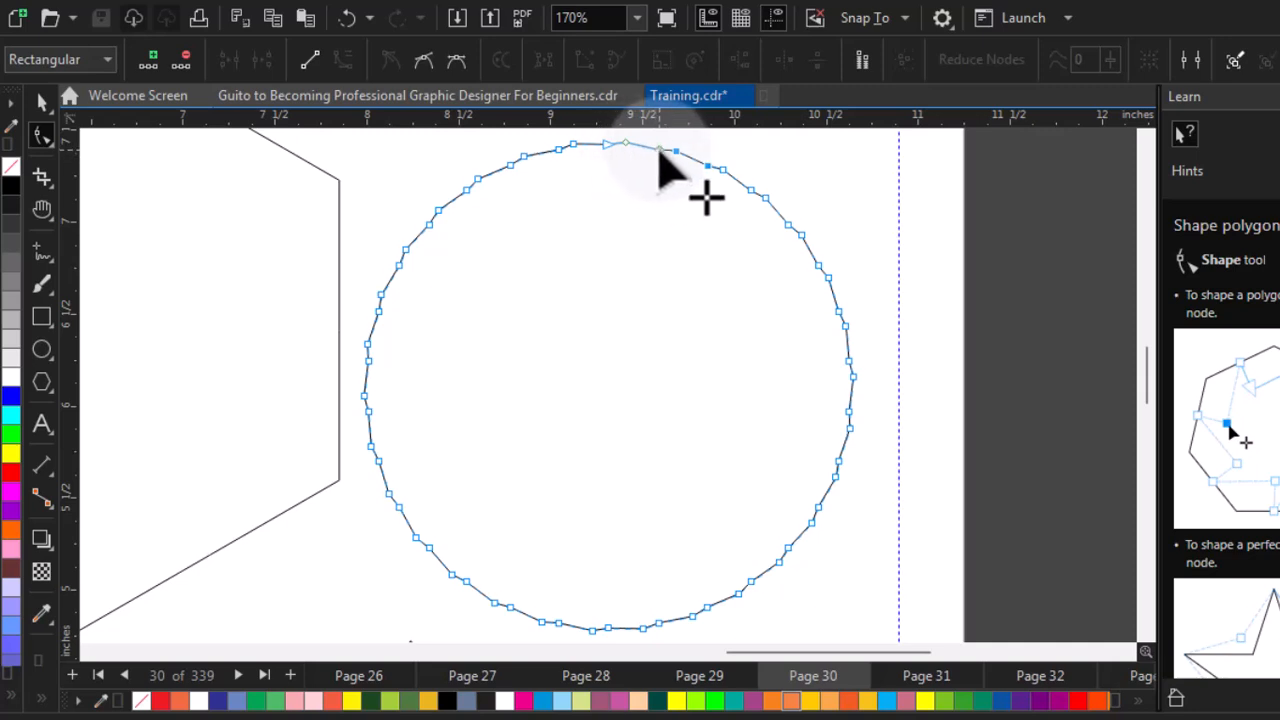
pyautogui.moveTo(658, 150); pyautogui.dragTo(649, 170)
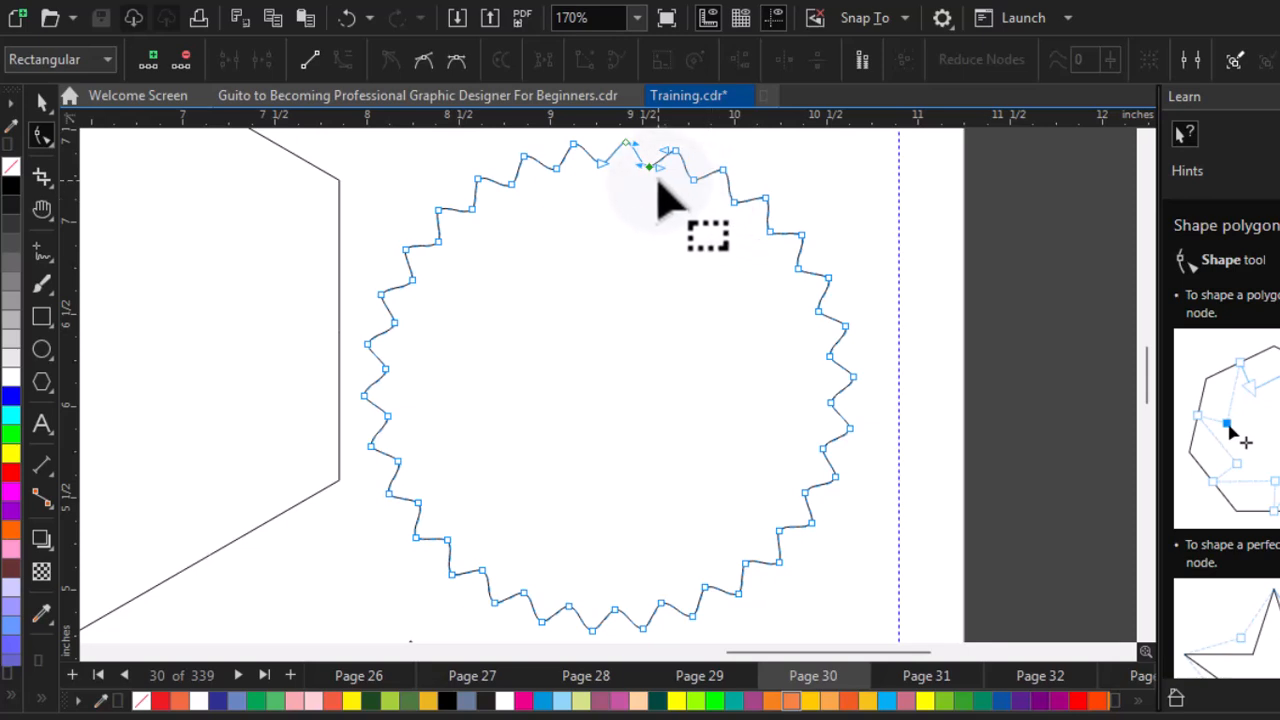
pyautogui.moveTo(648, 170); pyautogui.dragTo(648, 175)
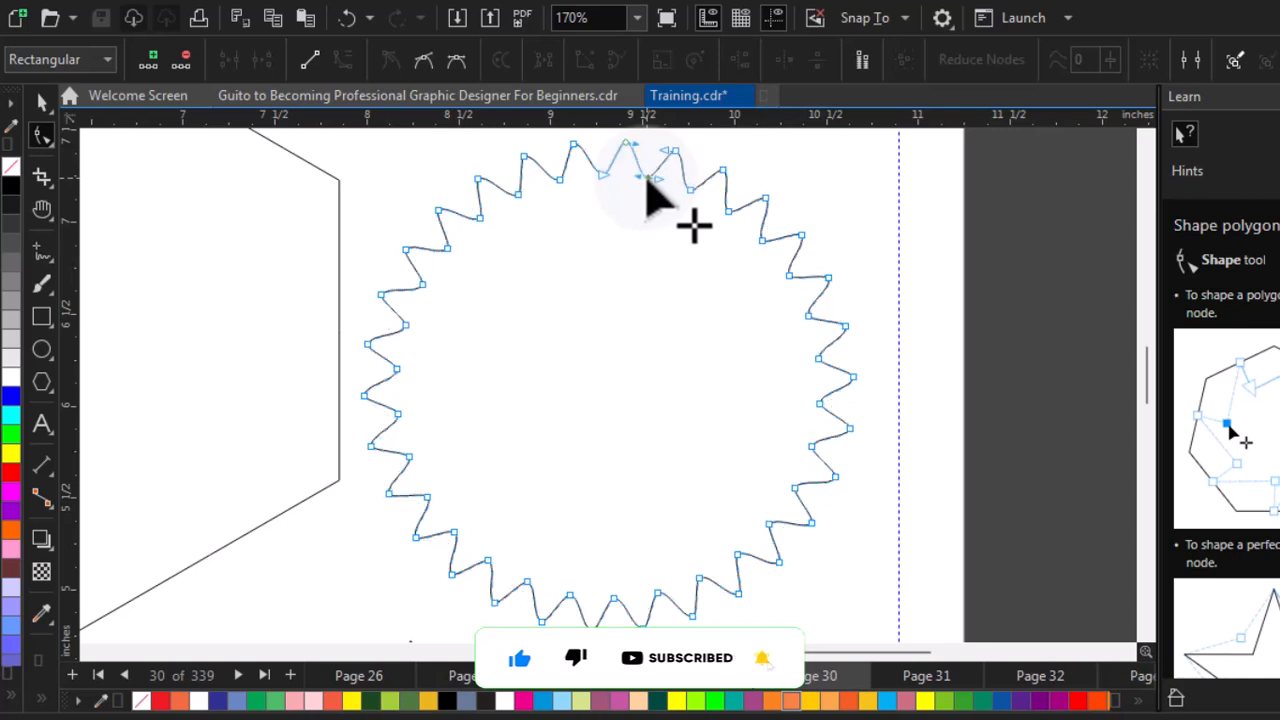
pyautogui.press('space')
pyautogui.click(797, 172)
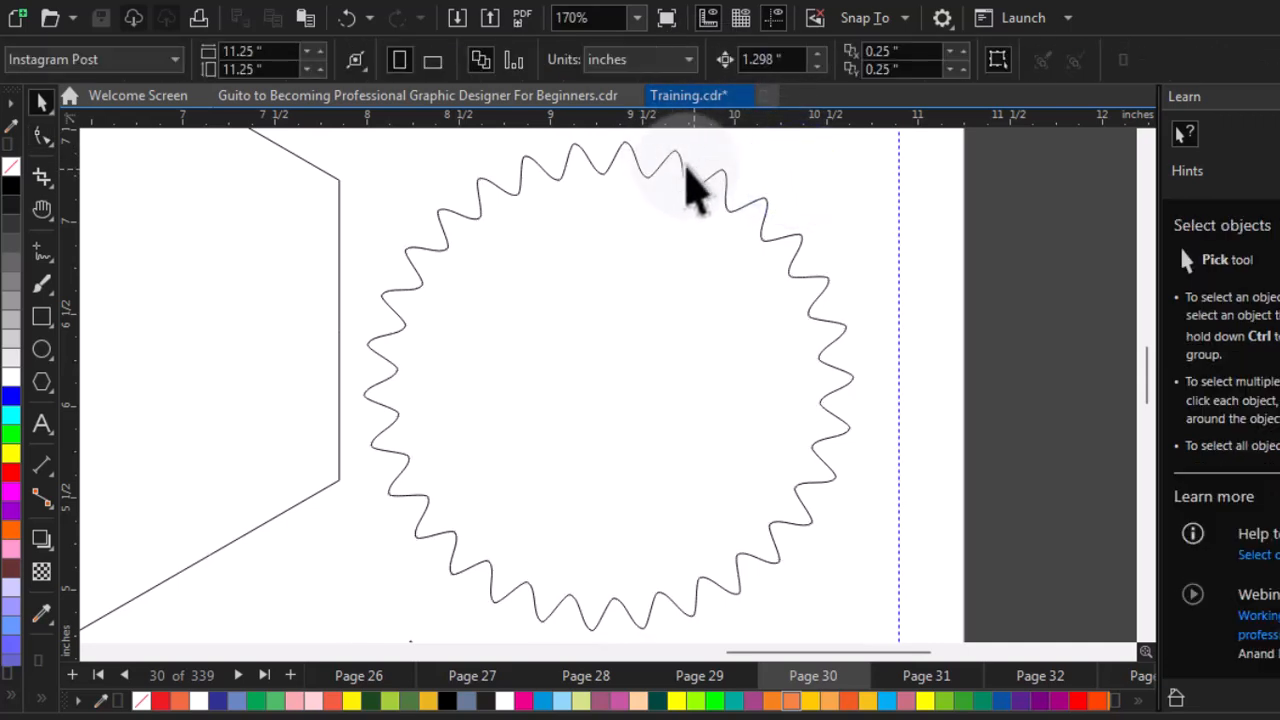
# Set the wavy star polygon to 20 sides
pyautogui.click(670, 165)
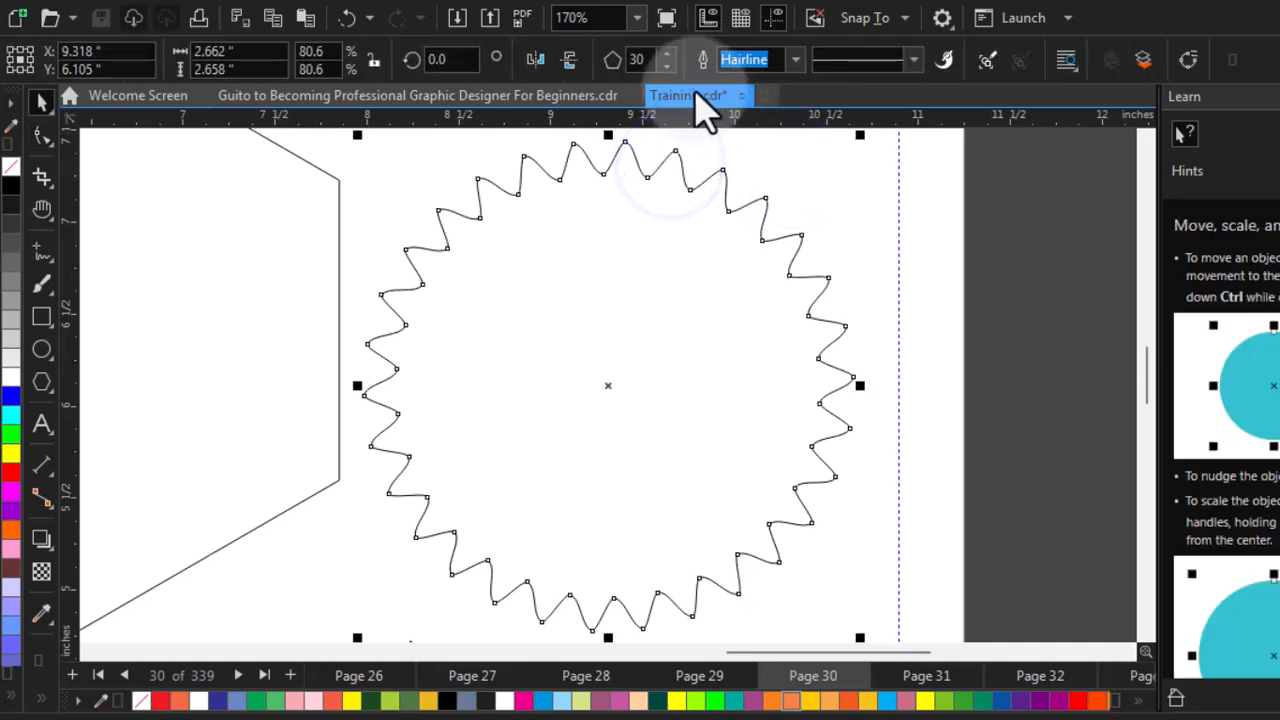
pyautogui.click(634, 60)
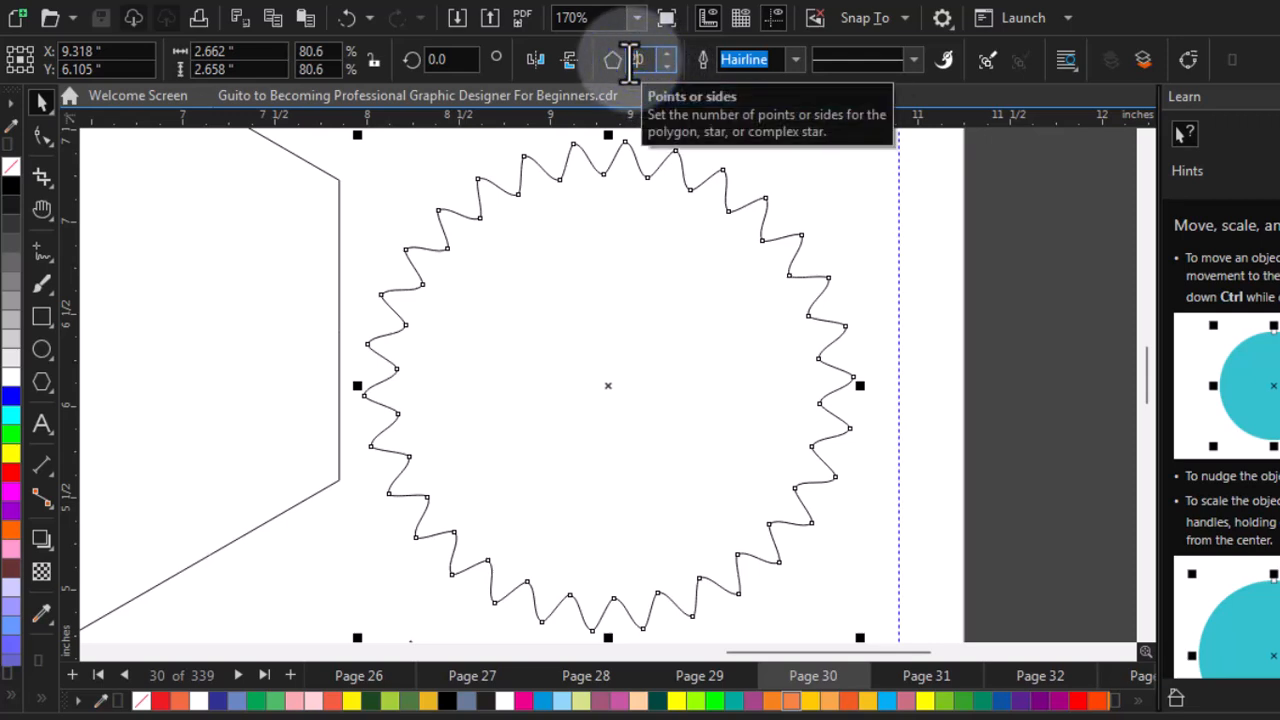
pyautogui.press('Return')
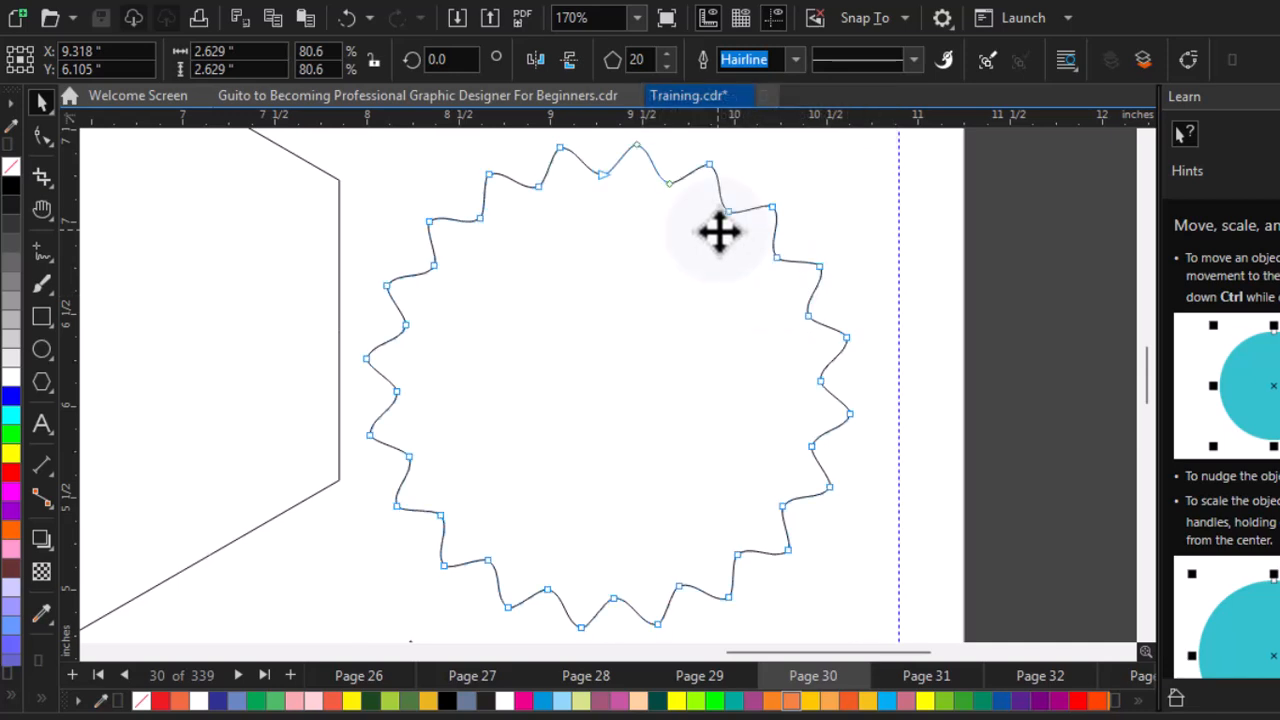
# Drag a node of the 20-sided wavy star inward with the Shape tool to deepen its points
pyautogui.press('F10')
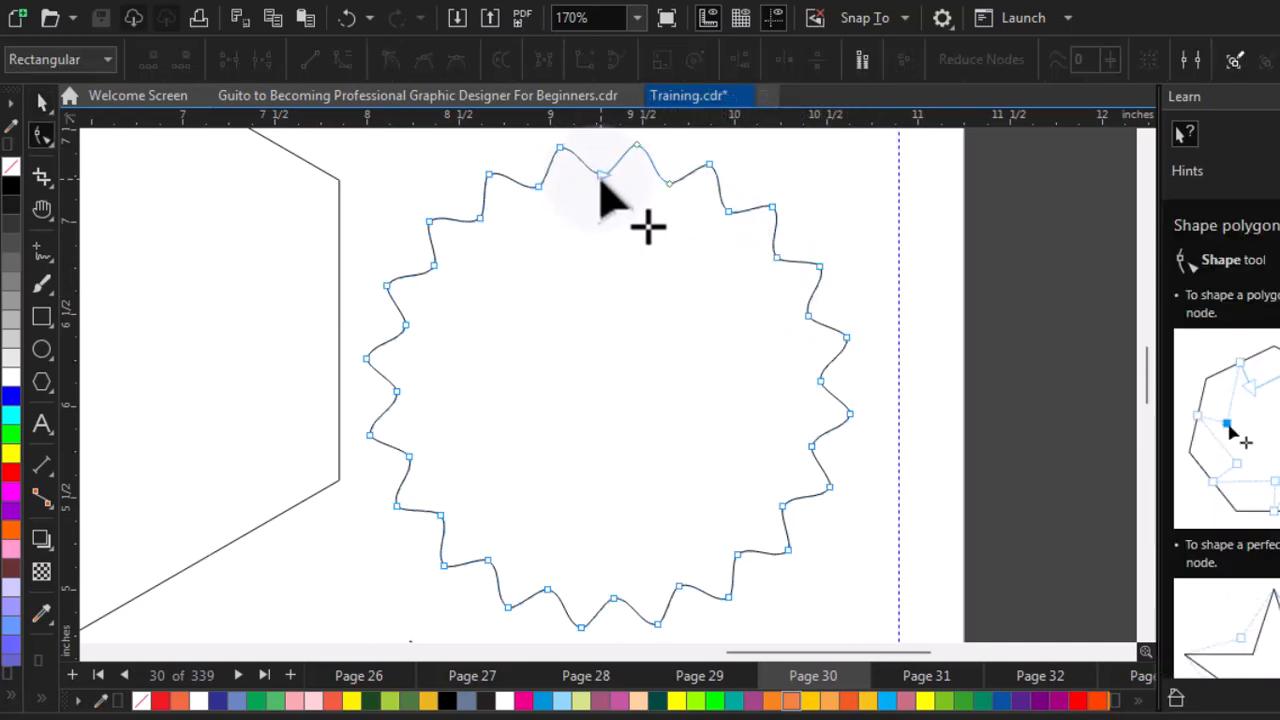
pyautogui.moveTo(603, 180)
pyautogui.mouseDown()
pyautogui.moveTo(619, 193)
pyautogui.moveTo(594, 194)
pyautogui.moveTo(606, 197)
pyautogui.mouseUp()
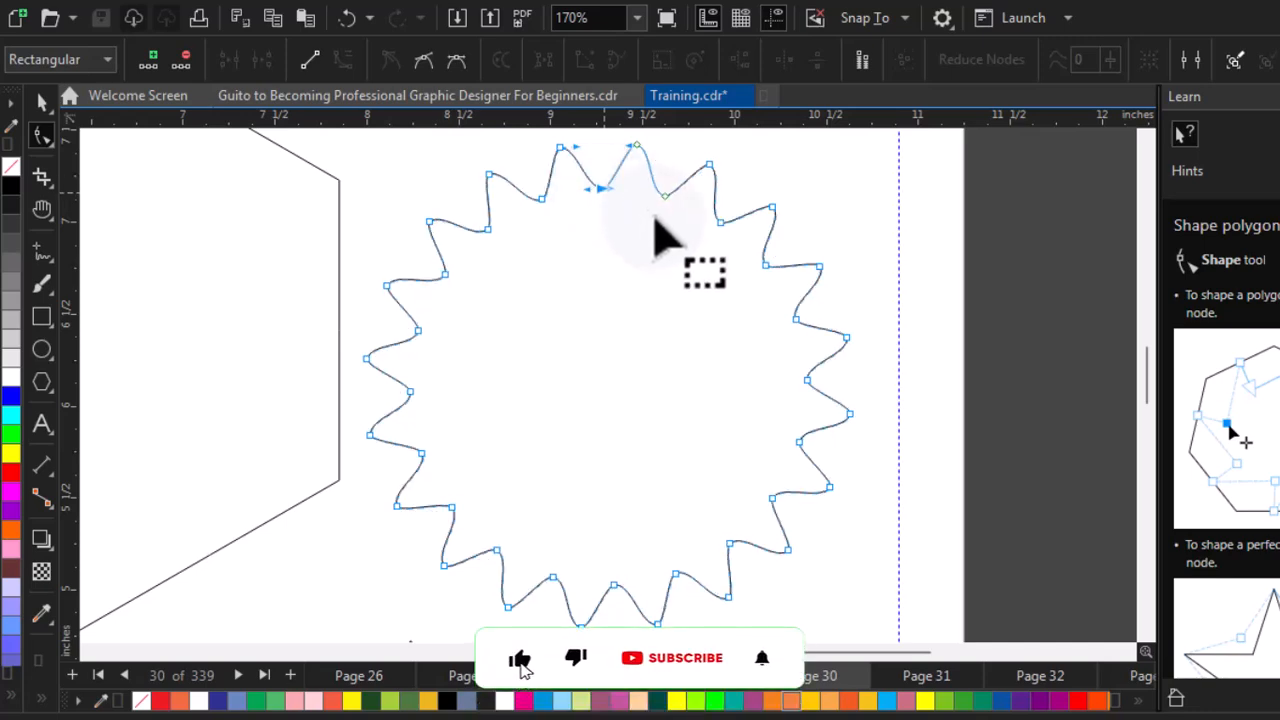
pyautogui.press('space')
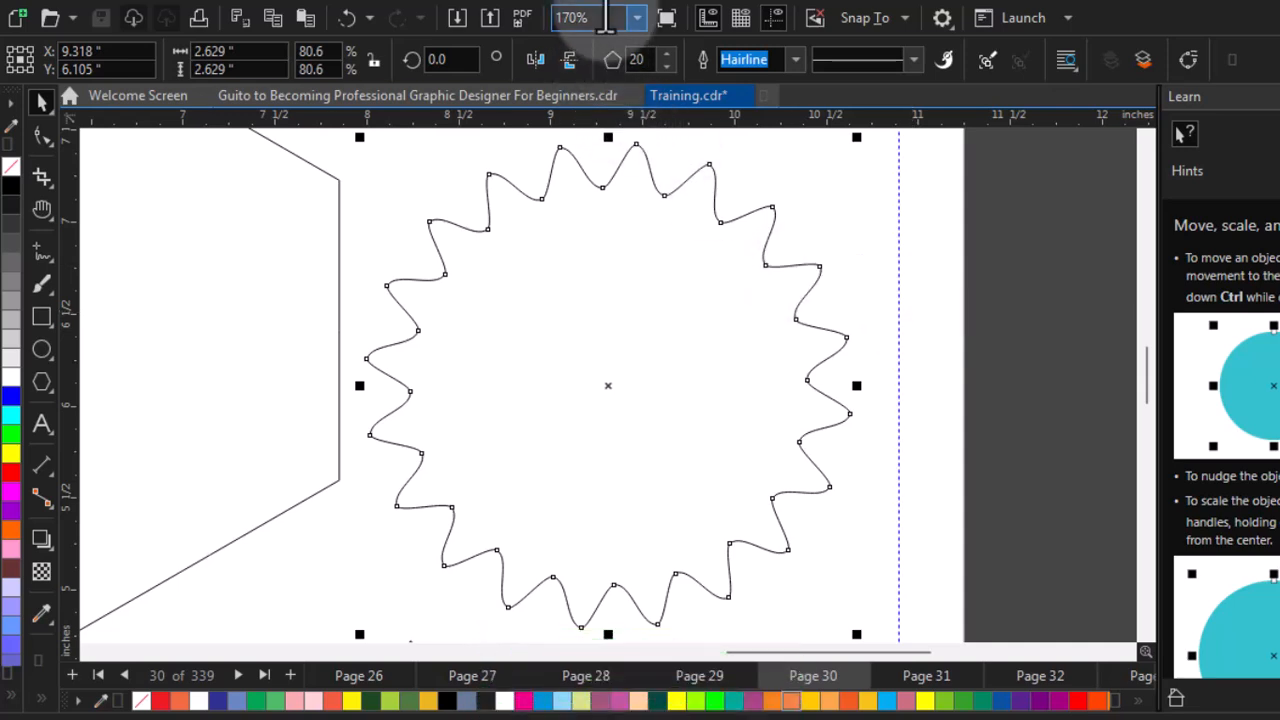
# Zoom to the whole page and save the document
pyautogui.click(637, 19)
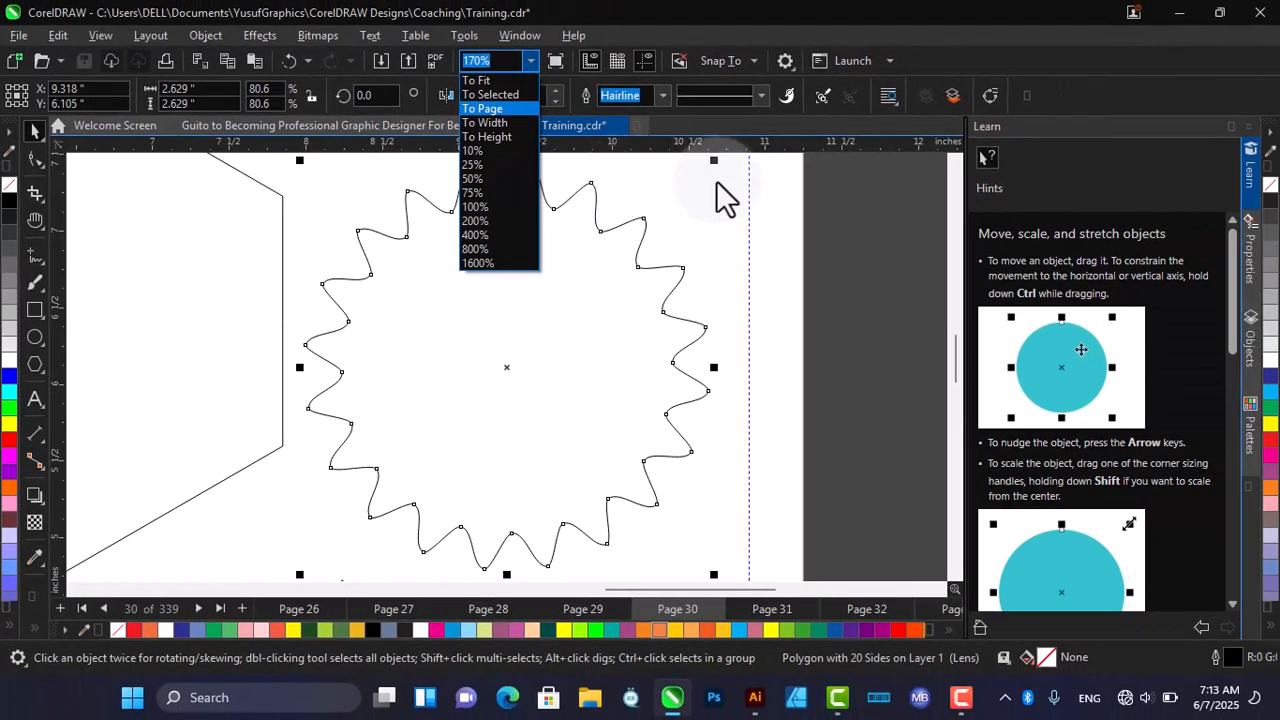
pyautogui.click(591, 250)
pyautogui.hotkey('shift', 'F4')
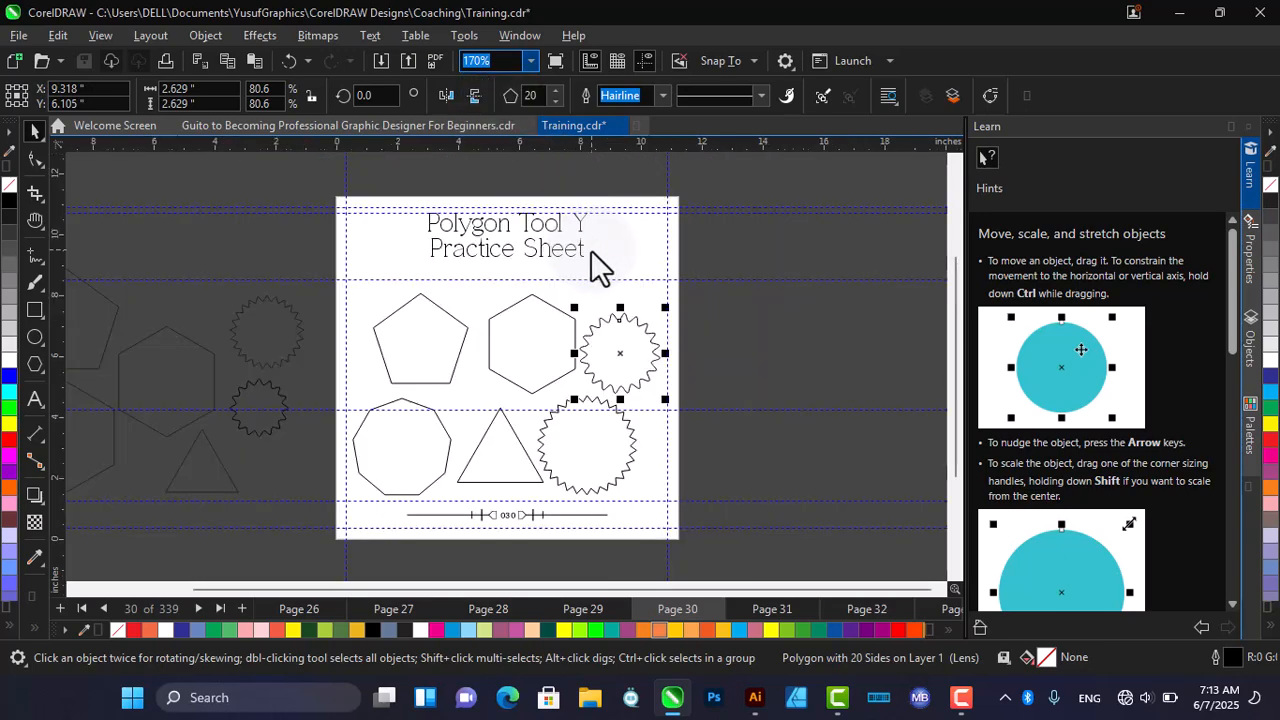
pyautogui.hotkey('ctrl', 's')
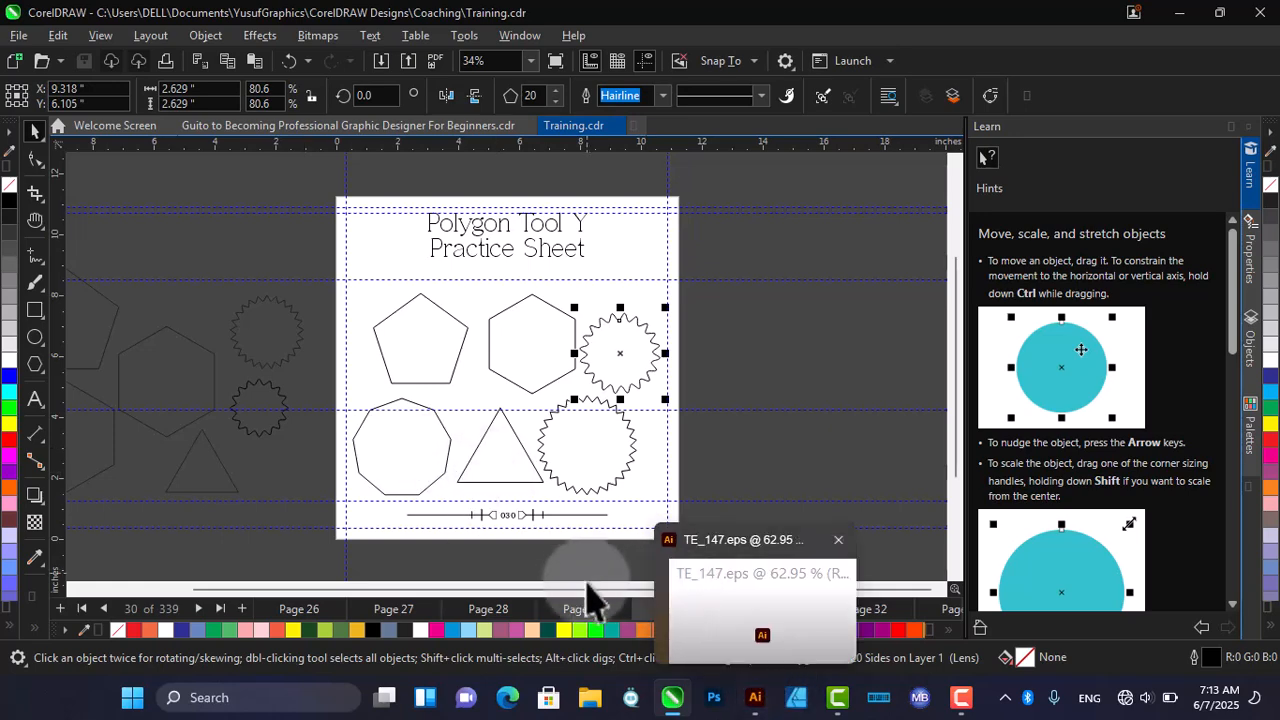
pyautogui.click(560, 595)
pyautogui.moveTo(560, 595); pyautogui.dragTo(447, 564)
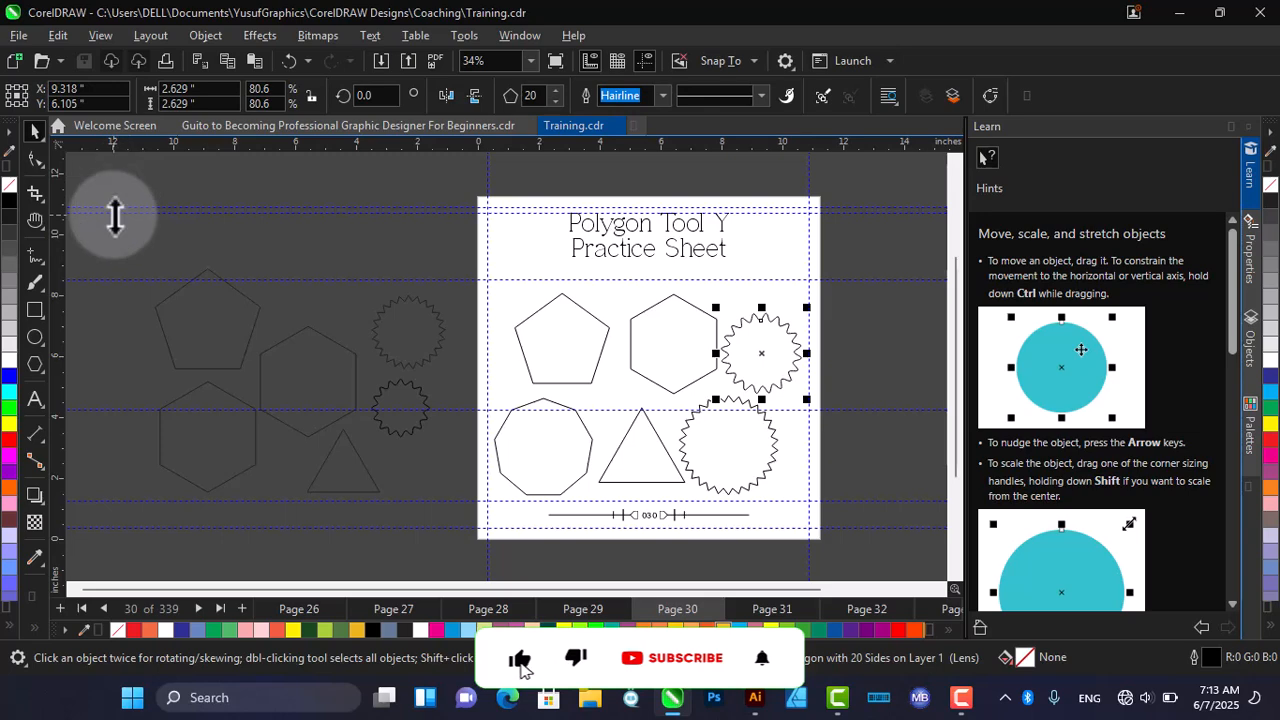
pyautogui.click(215, 340)
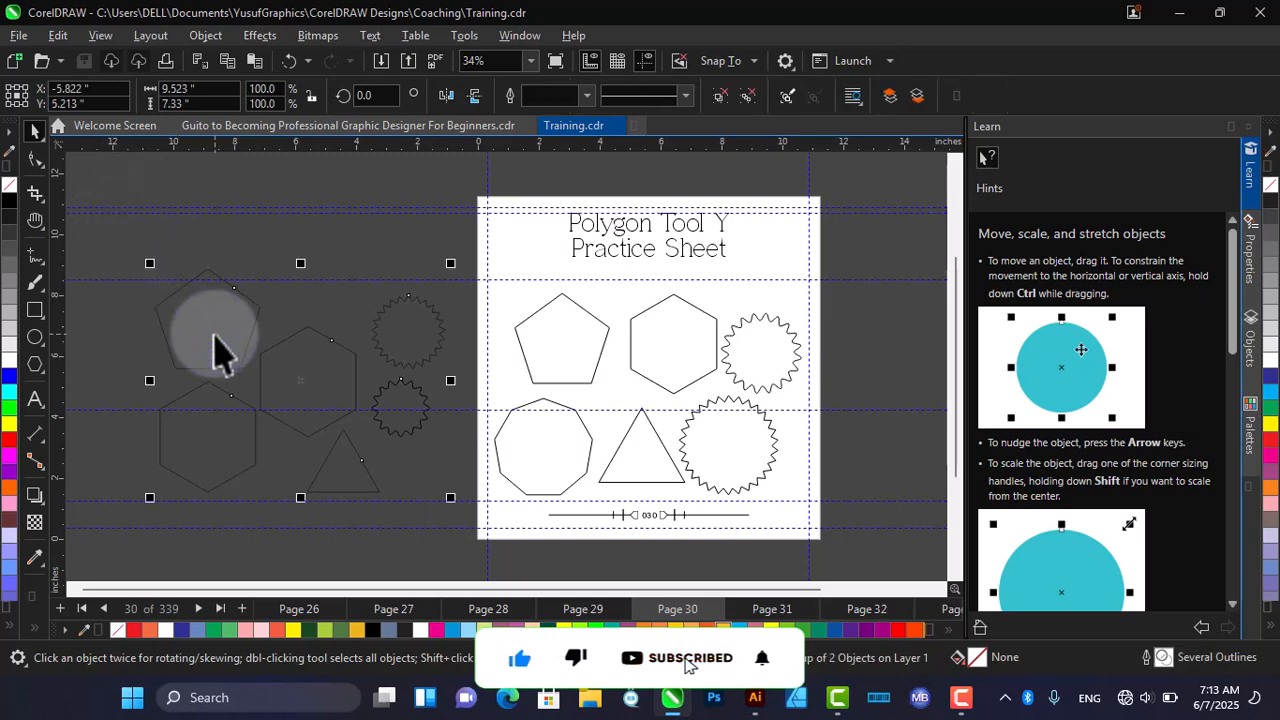
pyautogui.press('Escape')
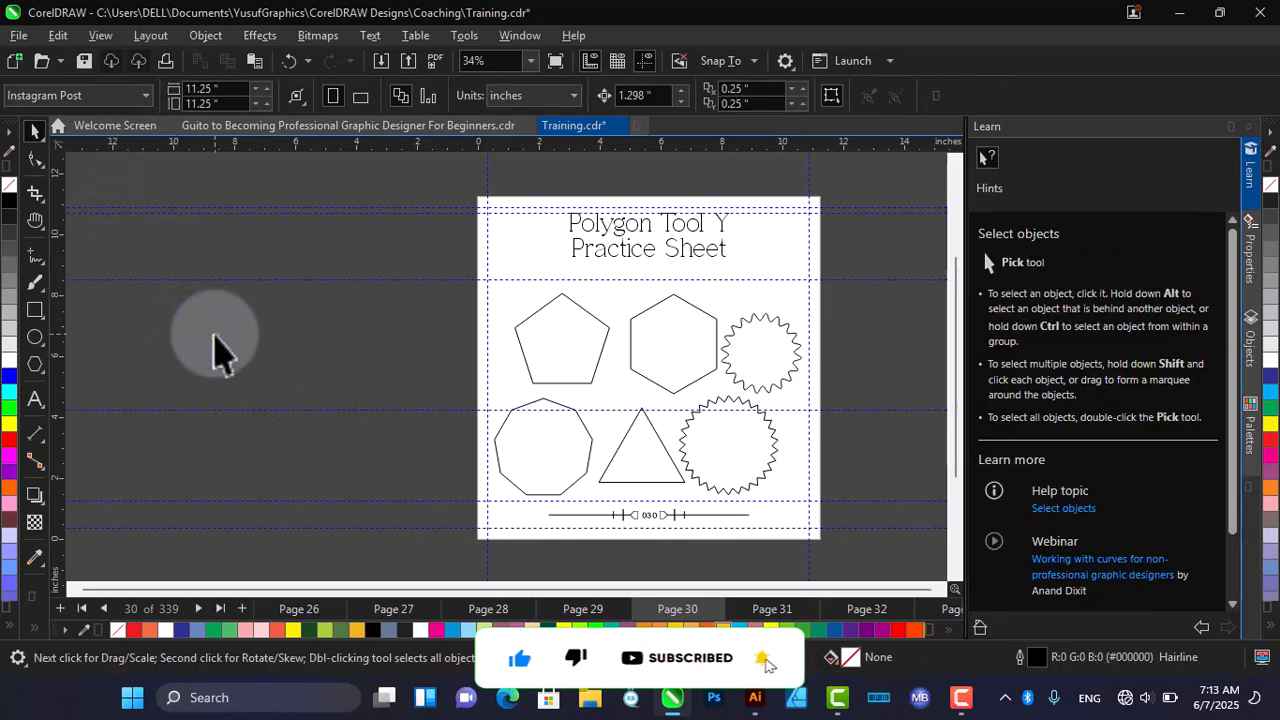